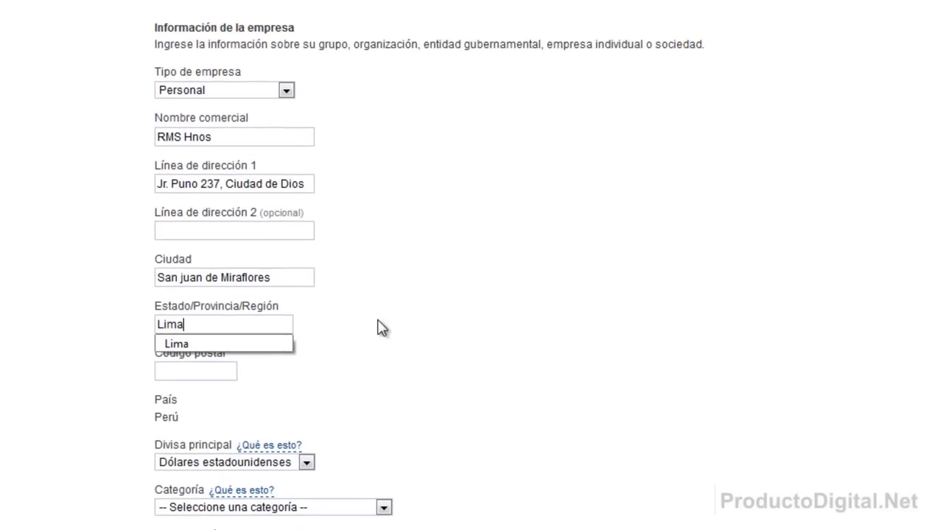
Confirm Lima as the region, select the empty postal code field, and open a new tab
{"action": "left_click", "coordinate": [393, 329]}
{"action": "left_click", "coordinate": [190, 366]}
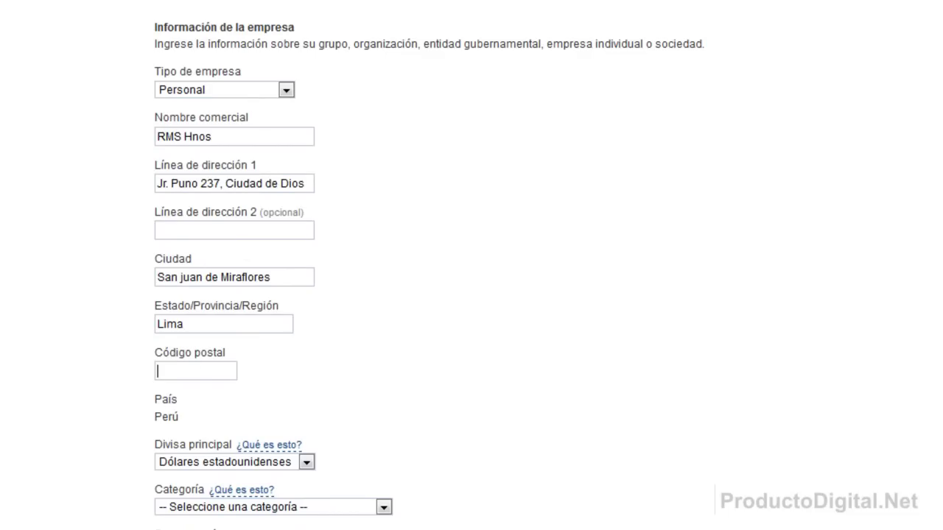
{"action": "key", "text": "ctrl+t"}
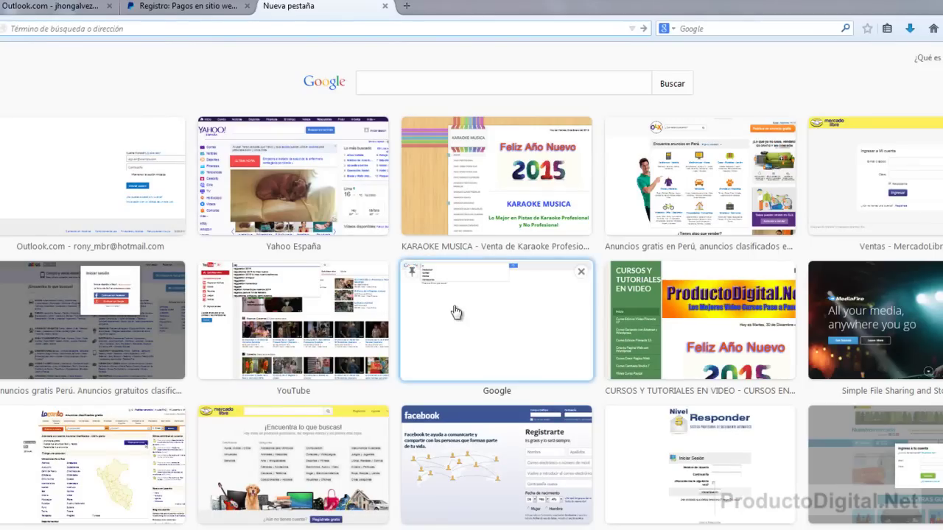
Search Google for 'codigo postal de san juan de miraflores'
{"action": "left_click", "coordinate": [491, 323]}
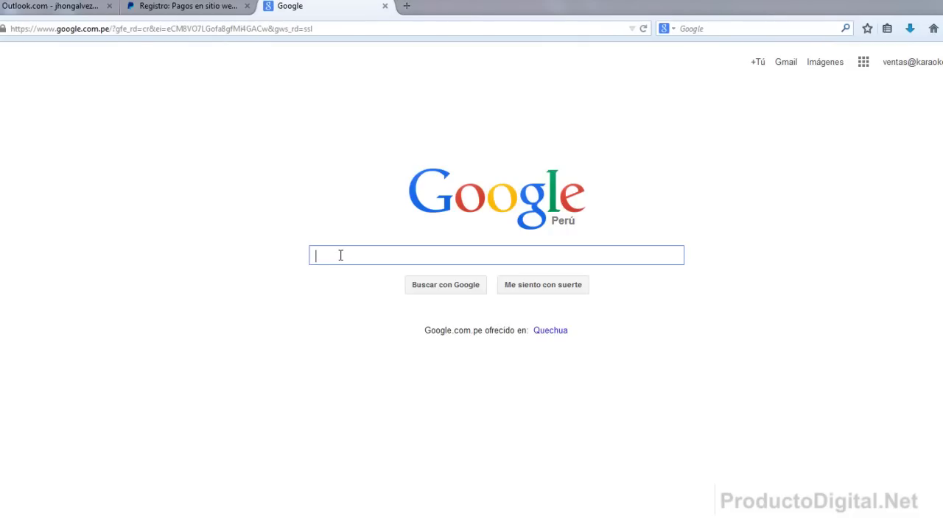
{"action": "type", "text": "codigo postas"}
{"action": "key", "text": "BackSpace"}
{"action": "type", "text": "l de san j"}
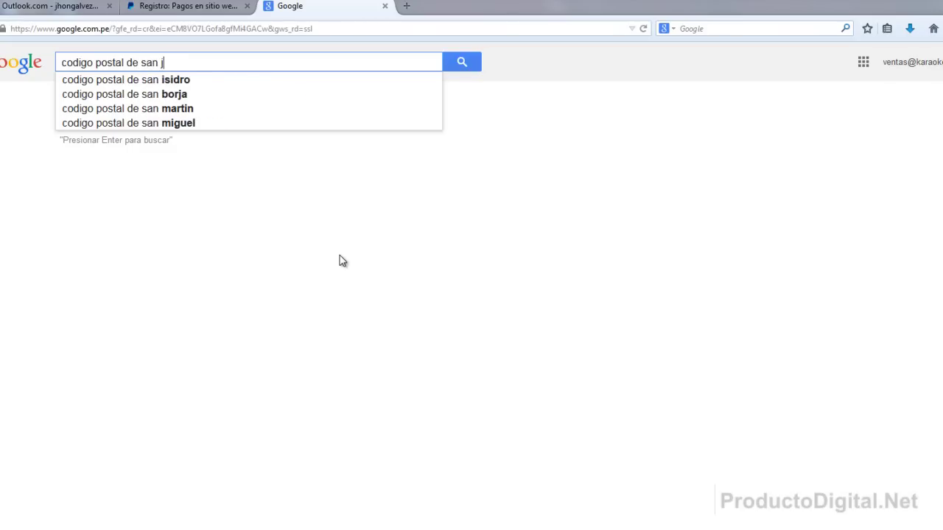
{"action": "type", "text": "uan de miraflores"}
{"action": "key", "text": "Return"}
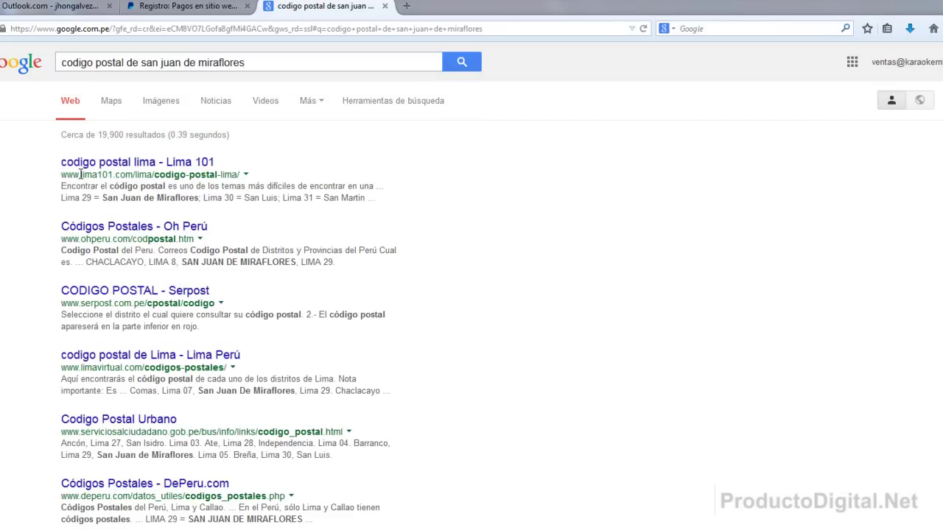
Read postal code Lima 29 on the Lima 101 result, then return to the PayPal form
{"action": "left_click", "coordinate": [131, 163]}
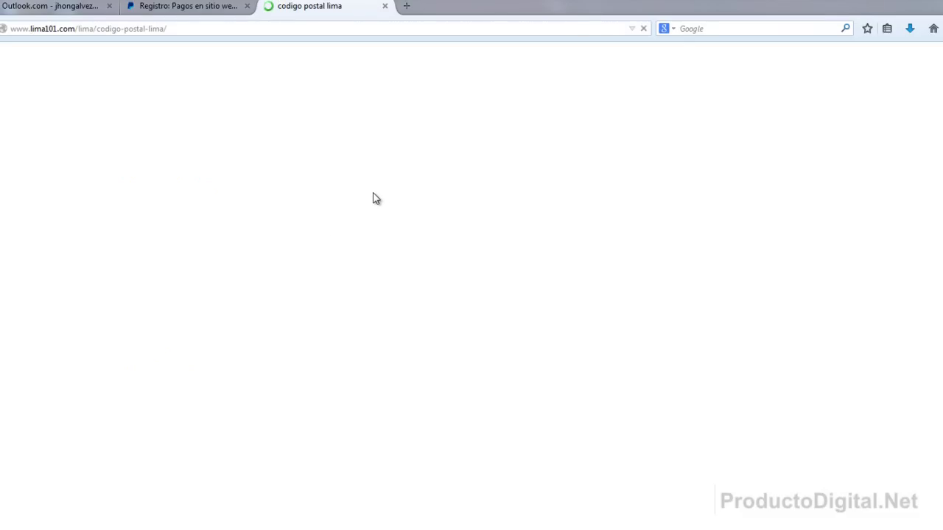
{"action": "scroll", "coordinate": [374, 199], "scroll_direction": "down", "scroll_amount": 5}
{"action": "scroll", "coordinate": [317, 229], "scroll_direction": "down", "scroll_amount": 4}
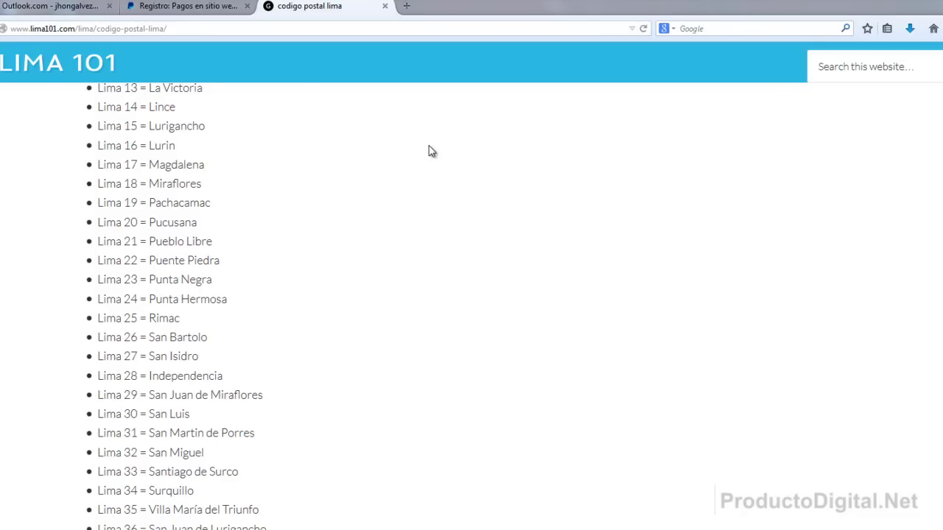
{"action": "scroll", "coordinate": [431, 151], "scroll_direction": "up", "scroll_amount": 7}
{"action": "key", "text": "alt+Left"}
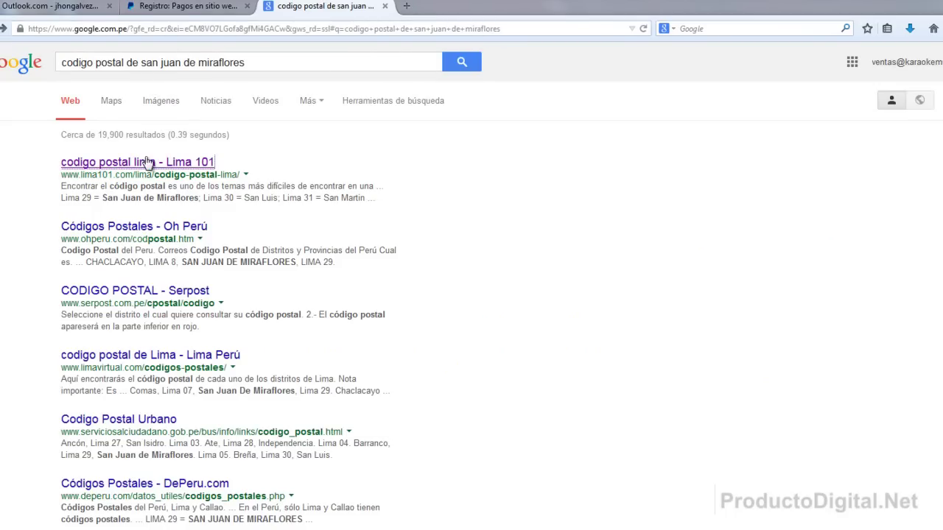
{"action": "left_click", "coordinate": [193, 9]}
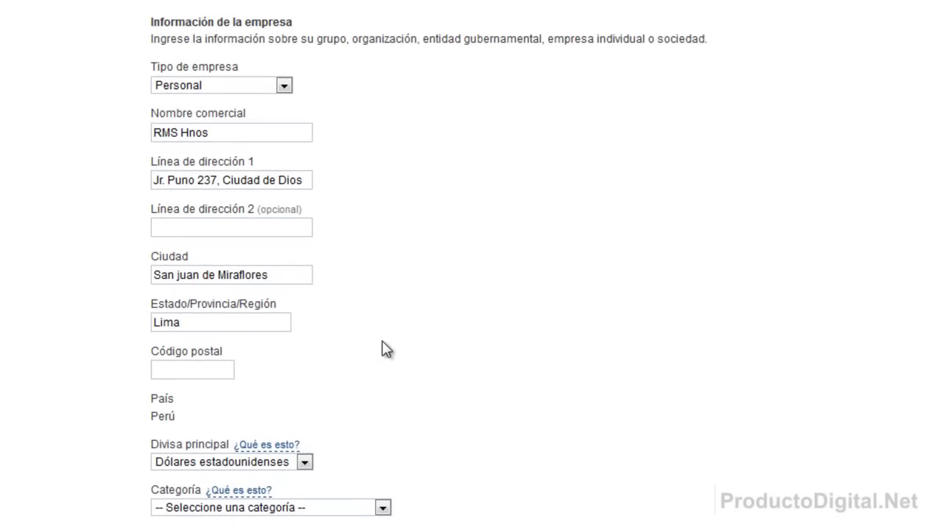
Enter 'lima 29' as the postal code, keeping Dólares estadounidenses as main currency
{"action": "left_click", "coordinate": [181, 369]}
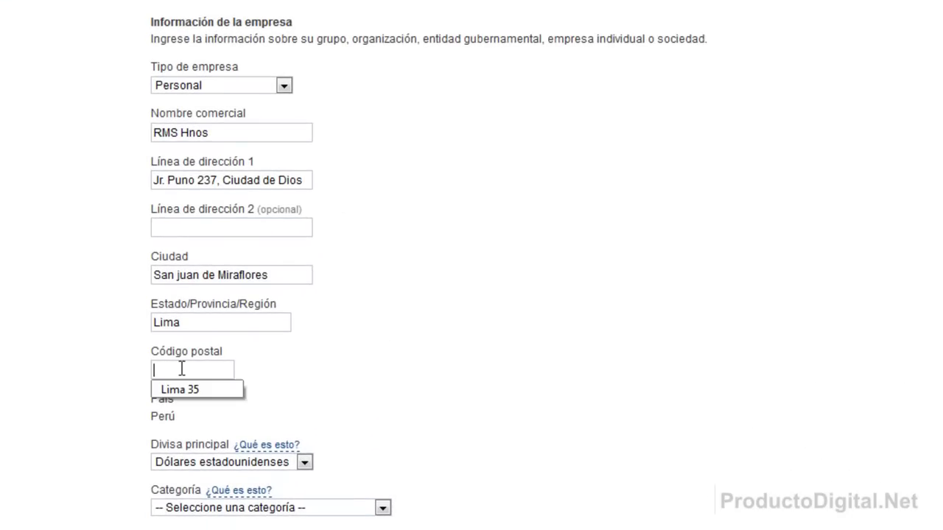
{"action": "type", "text": "lima 29"}
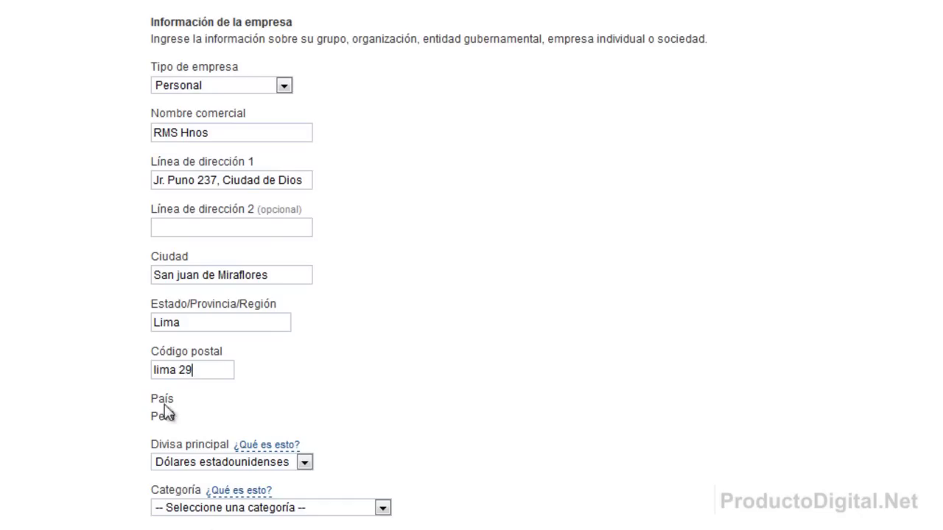
{"action": "scroll", "coordinate": [511, 344], "scroll_direction": "down", "scroll_amount": 3}
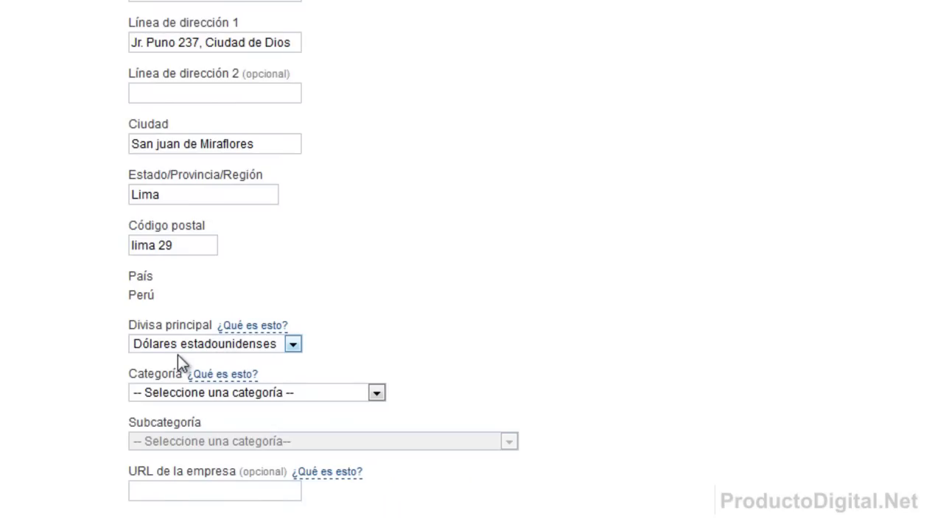
{"action": "left_click", "coordinate": [293, 345]}
{"action": "left_click_drag", "start_coordinate": [297, 204], "coordinate": [347, 304]}
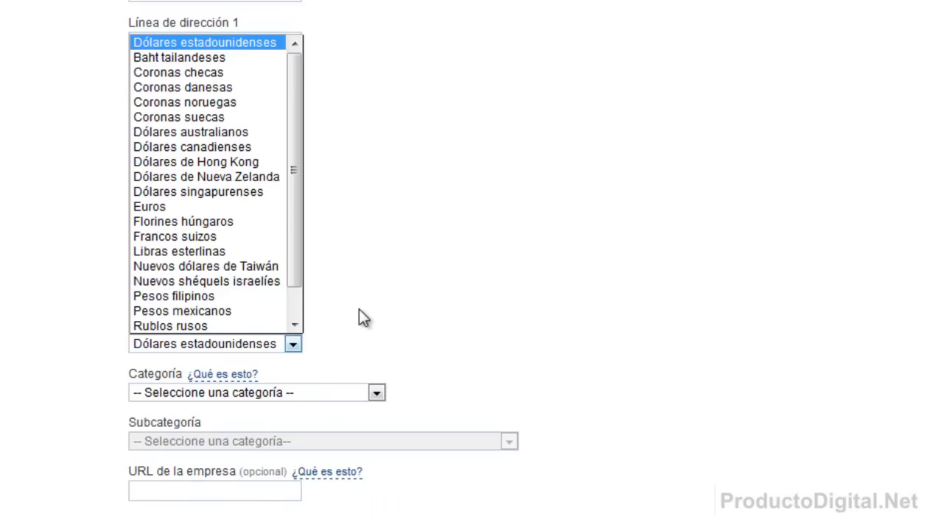
{"action": "left_click", "coordinate": [359, 309]}
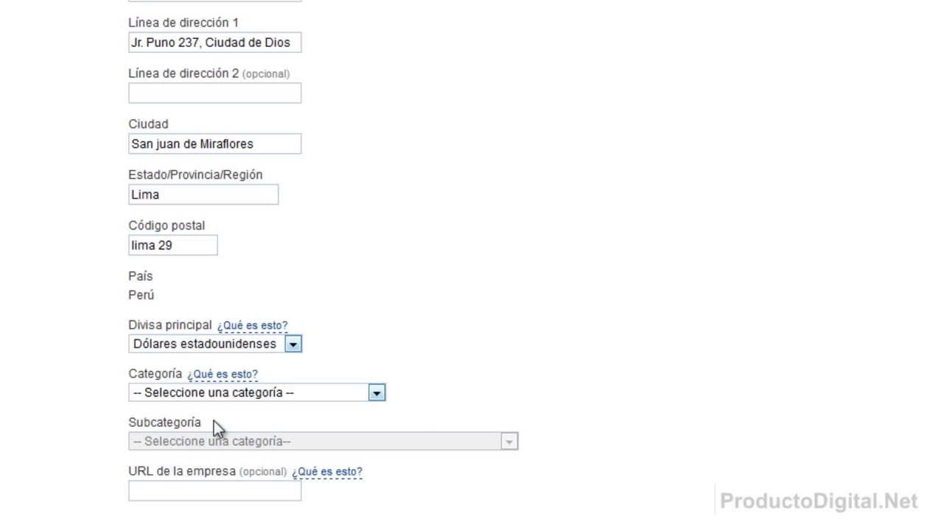
Choose category Entretenimiento e información and subcategory Contenidos digitales
{"action": "left_click", "coordinate": [376, 395]}
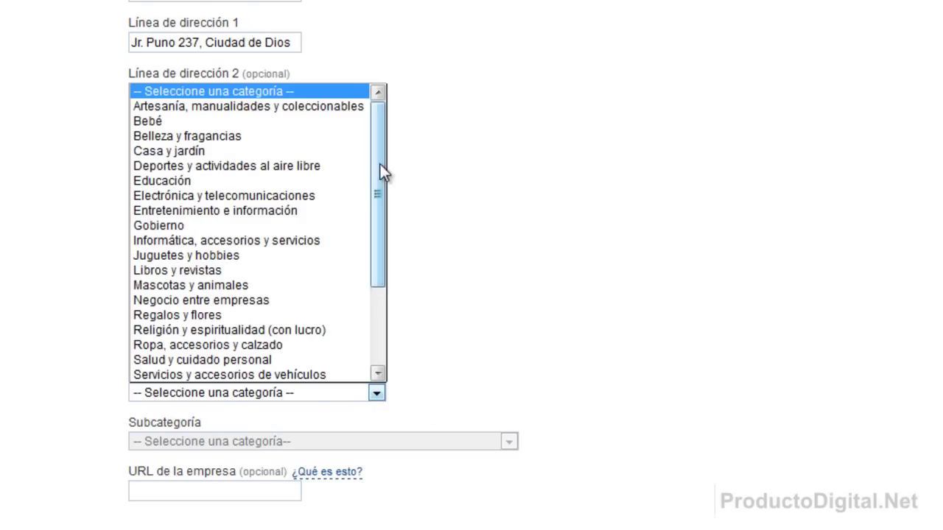
{"action": "left_click_drag", "start_coordinate": [376, 167], "coordinate": [373, 144]}
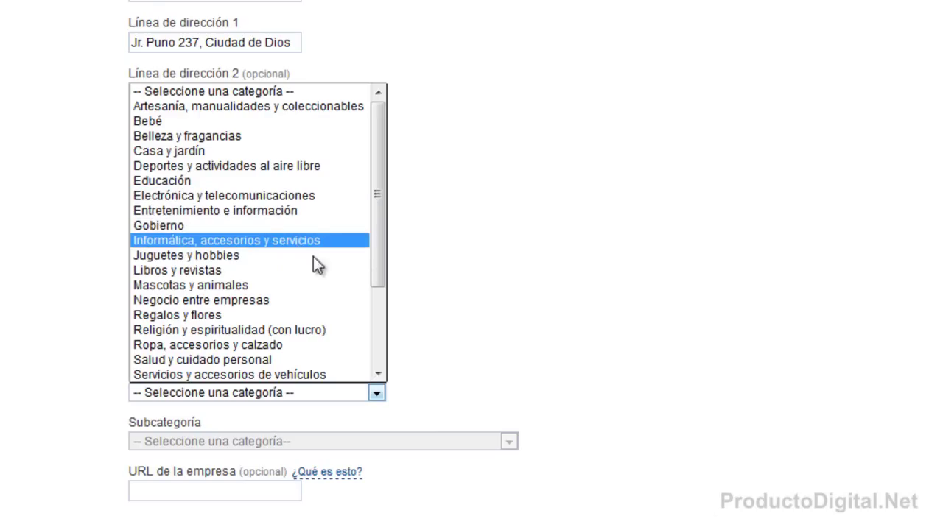
{"action": "left_click_drag", "start_coordinate": [381, 160], "coordinate": [373, 283]}
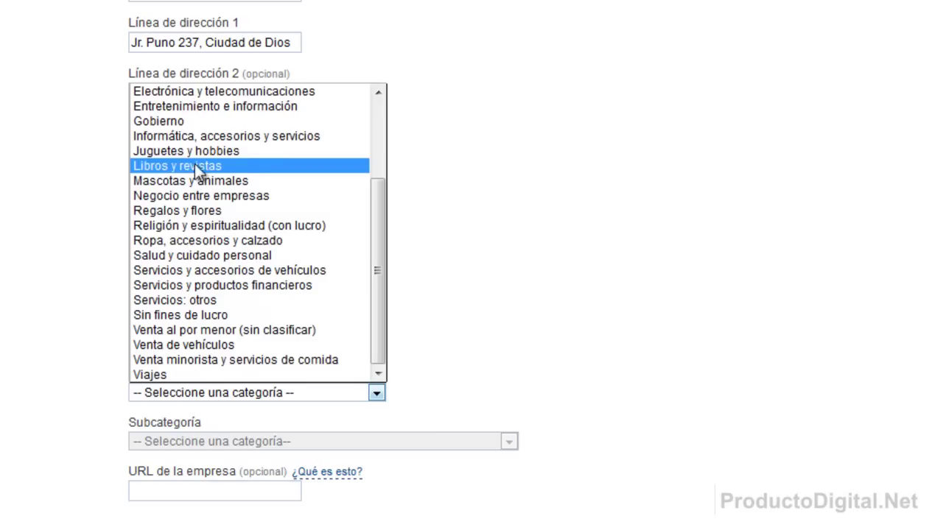
{"action": "left_click", "coordinate": [242, 109]}
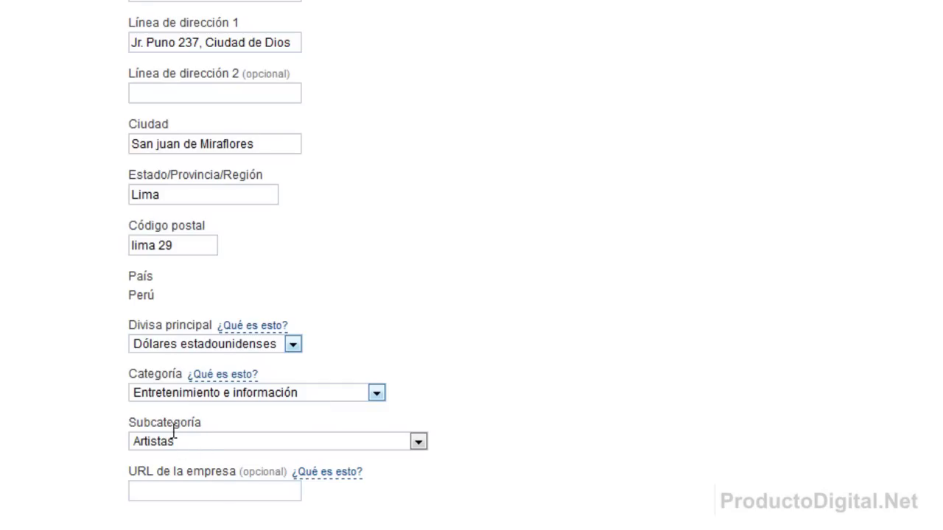
{"action": "left_click", "coordinate": [417, 442]}
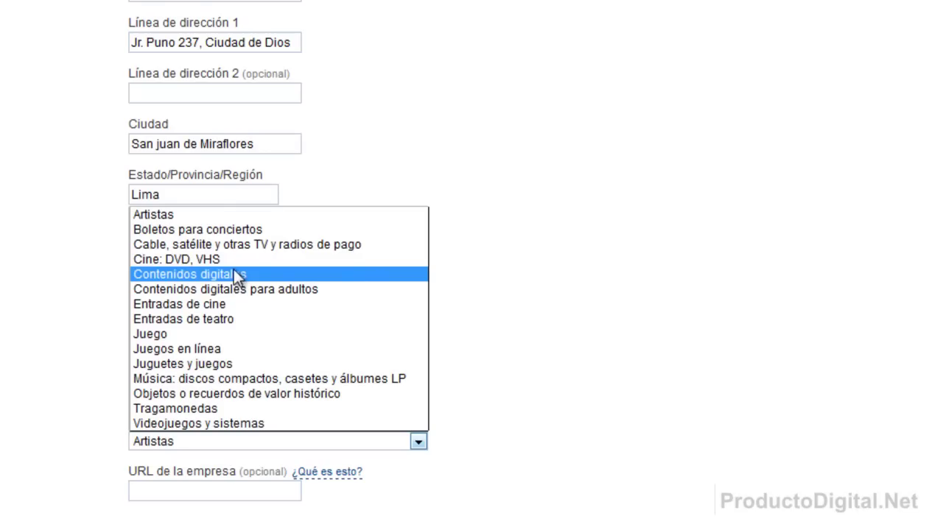
{"action": "left_click", "coordinate": [236, 279]}
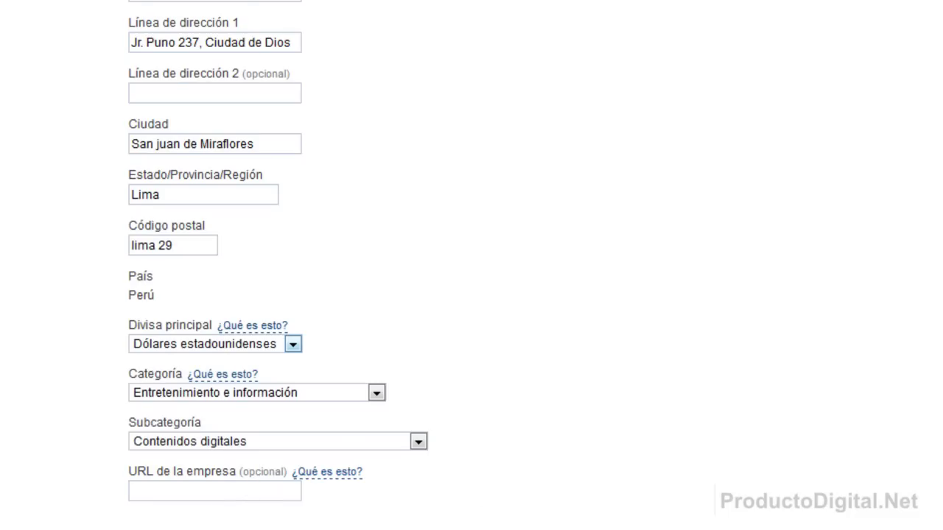
{"action": "scroll", "coordinate": [471, 265], "scroll_direction": "down", "scroll_amount": 6}
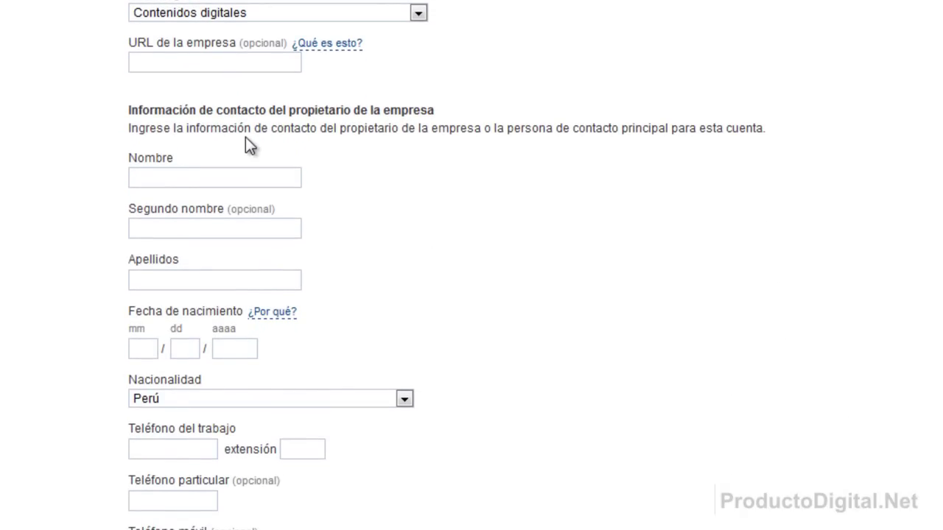
Enter the owner's first name and both surnames
{"action": "left_click", "coordinate": [175, 175]}
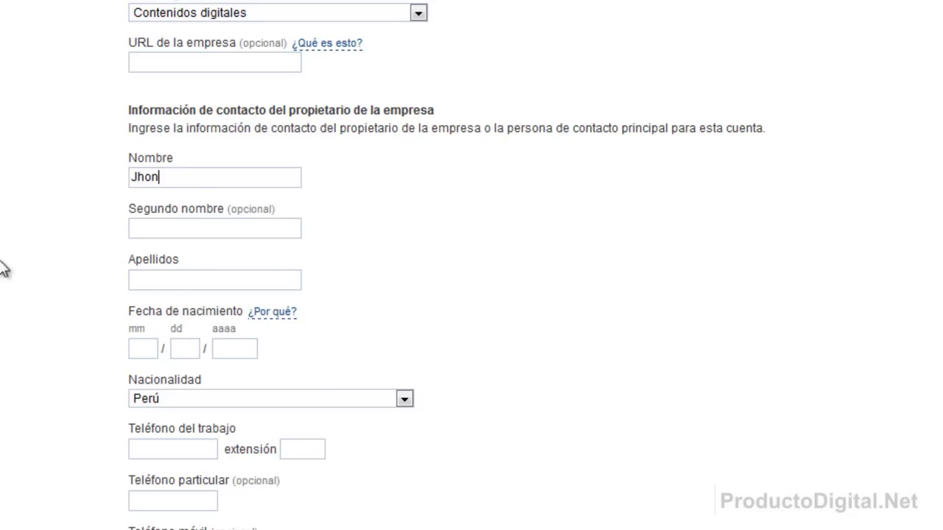
{"action": "left_click", "coordinate": [177, 280]}
{"action": "left_click", "coordinate": [147, 283]}
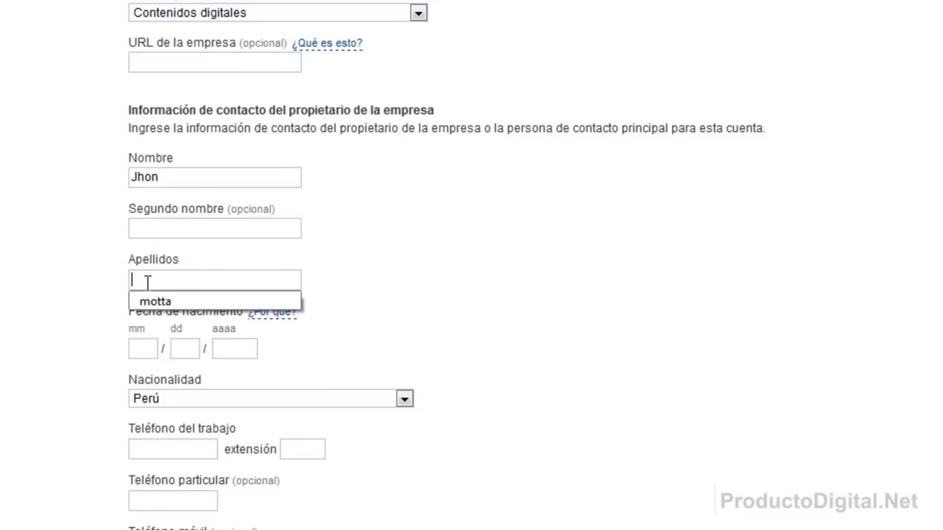
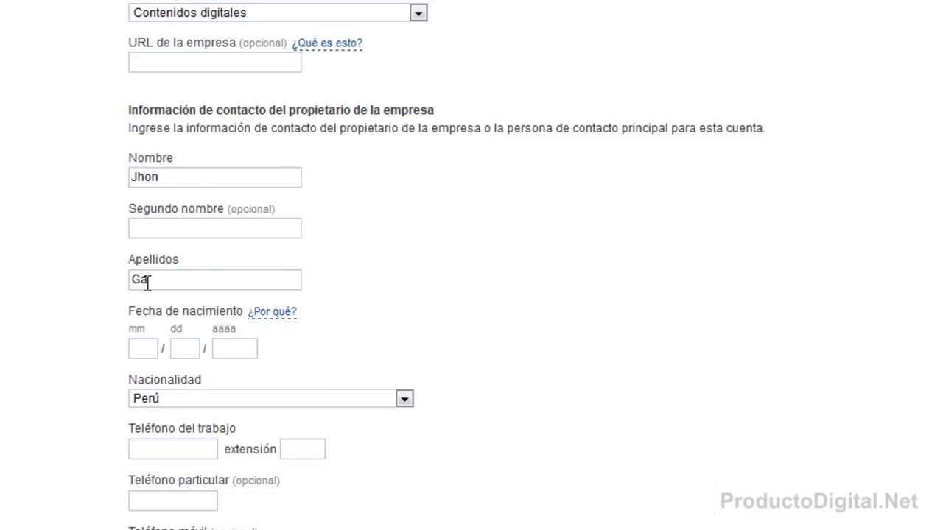
Enter the owner's birth date and work phone number
{"action": "left_click", "coordinate": [139, 349]}
{"action": "type", "text": "10"}
{"action": "left_click", "coordinate": [186, 348]}
{"action": "type", "text": "12"}
{"action": "left_click", "coordinate": [233, 347]}
{"action": "type", "text": "19"}
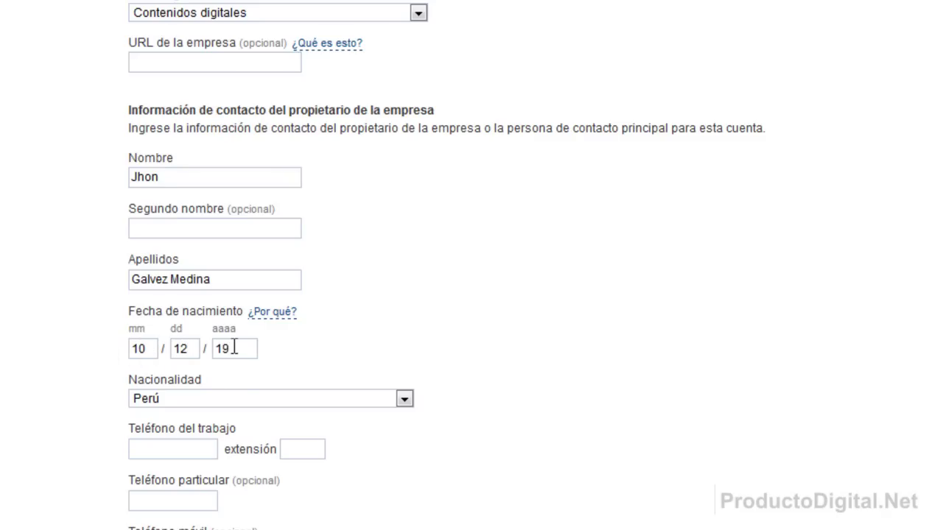
{"action": "type", "text": "80"}
{"action": "type", "text": "5871452"}
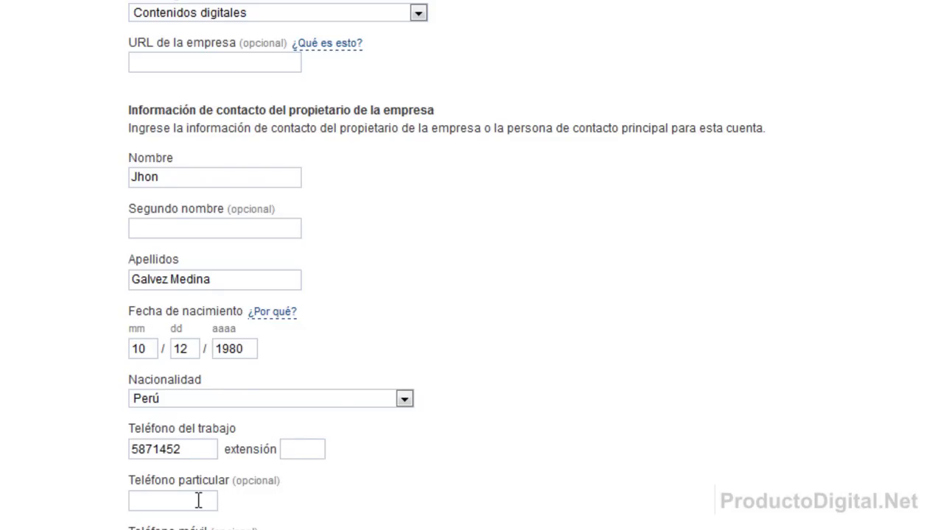
Keep the owner's home address the same as the company's address
{"action": "scroll", "coordinate": [532, 494], "scroll_direction": "down", "scroll_amount": 3}
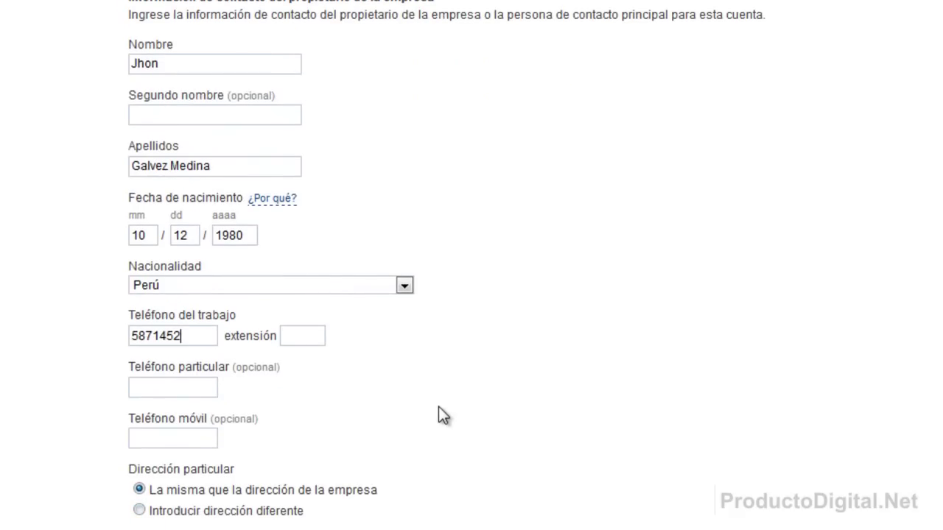
{"action": "scroll", "coordinate": [438, 407], "scroll_direction": "down", "scroll_amount": 4}
{"action": "scroll", "coordinate": [438, 361], "scroll_direction": "up", "scroll_amount": 6}
{"action": "scroll", "coordinate": [435, 362], "scroll_direction": "down", "scroll_amount": 2}
{"action": "scroll", "coordinate": [408, 429], "scroll_direction": "down", "scroll_amount": 3}
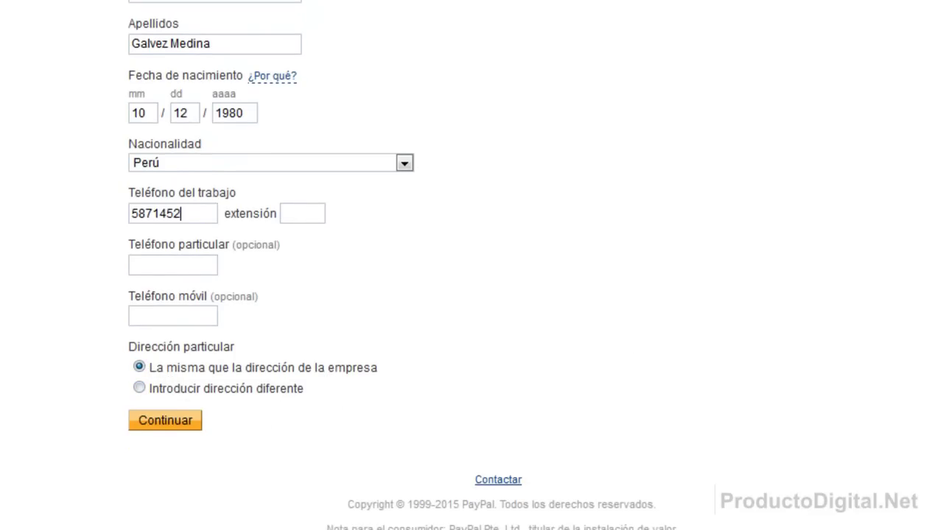
{"action": "scroll", "coordinate": [472, 265], "scroll_direction": "up", "scroll_amount": 10}
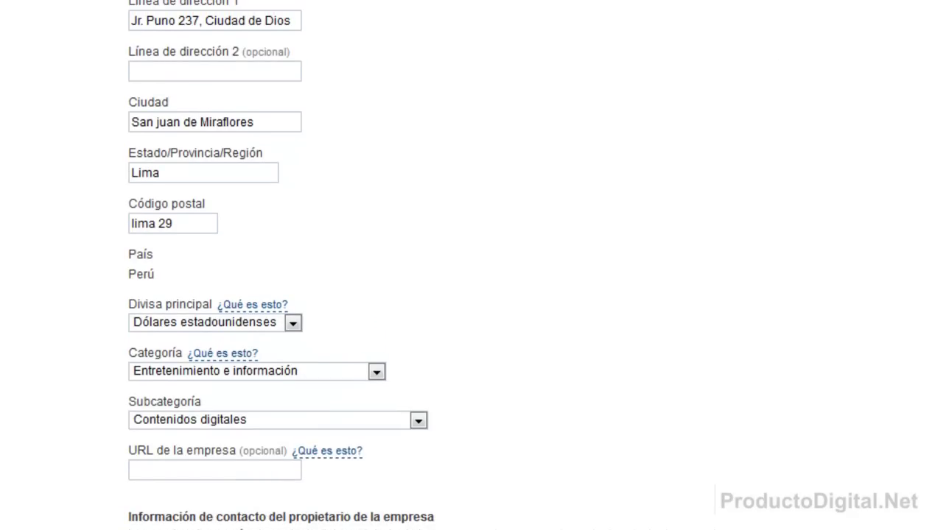
{"action": "scroll", "coordinate": [471, 265], "scroll_direction": "down", "scroll_amount": 8}
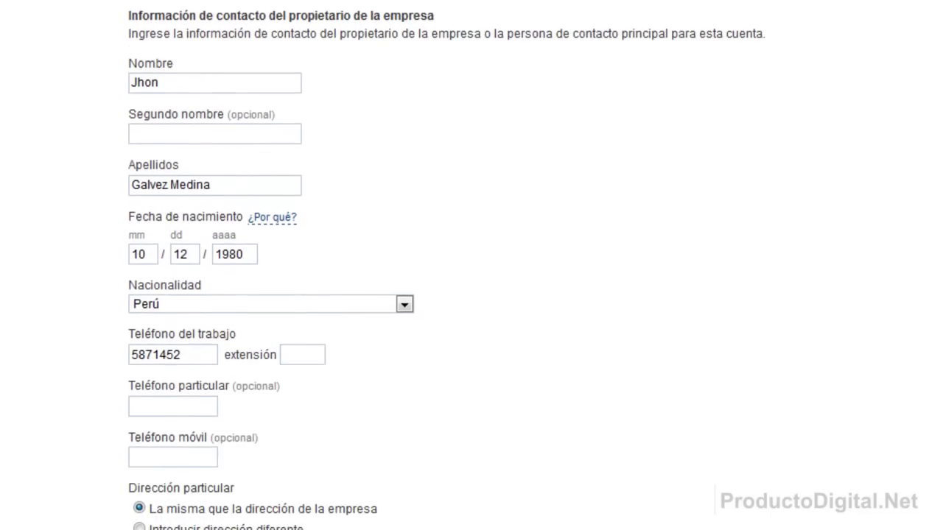
{"action": "scroll", "coordinate": [906, 277], "scroll_direction": "down", "scroll_amount": 2}
{"action": "scroll", "coordinate": [472, 310], "scroll_direction": "up", "scroll_amount": 1}
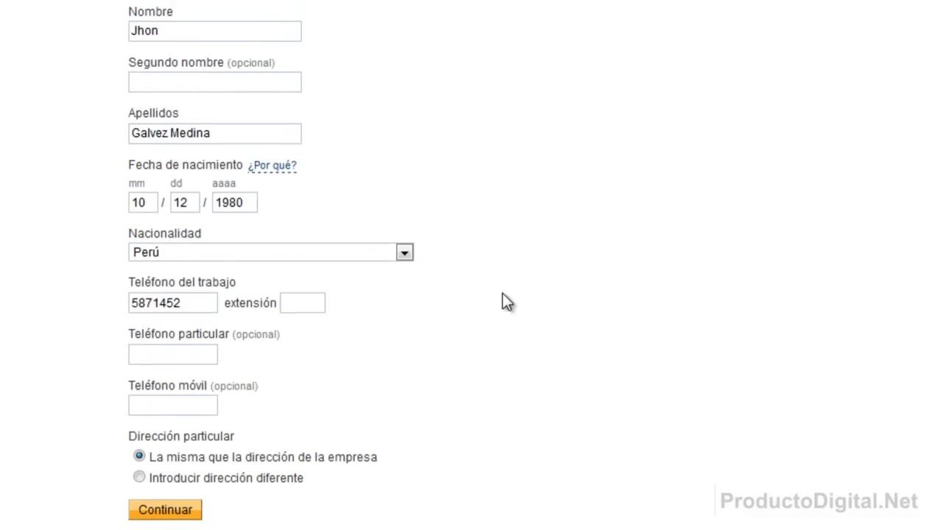
{"action": "scroll", "coordinate": [503, 295], "scroll_direction": "up", "scroll_amount": 1}
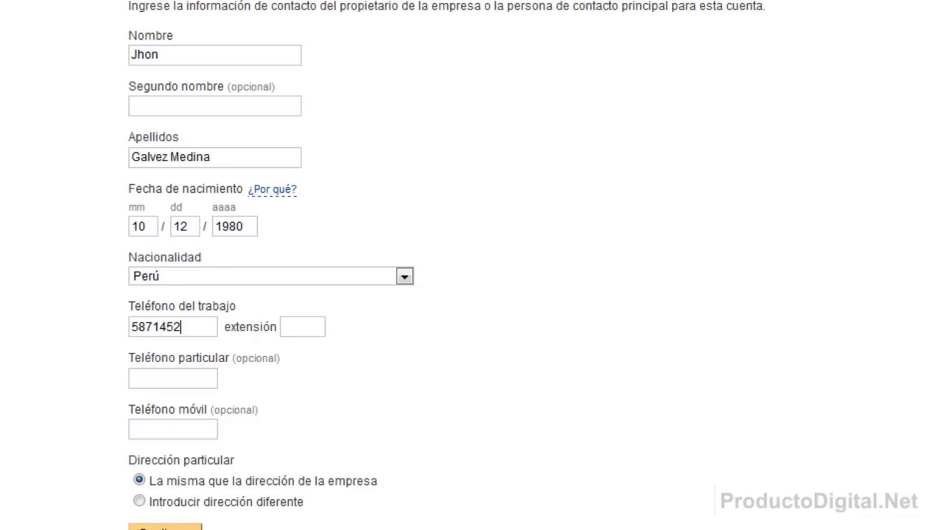
{"action": "left_click", "coordinate": [139, 502]}
{"action": "scroll", "coordinate": [227, 487], "scroll_direction": "down", "scroll_amount": 3}
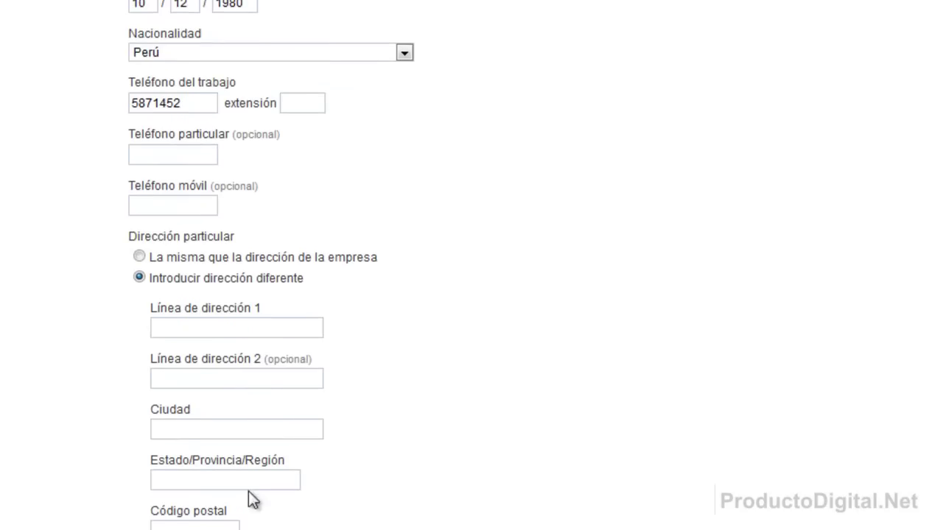
{"action": "left_click", "coordinate": [140, 253]}
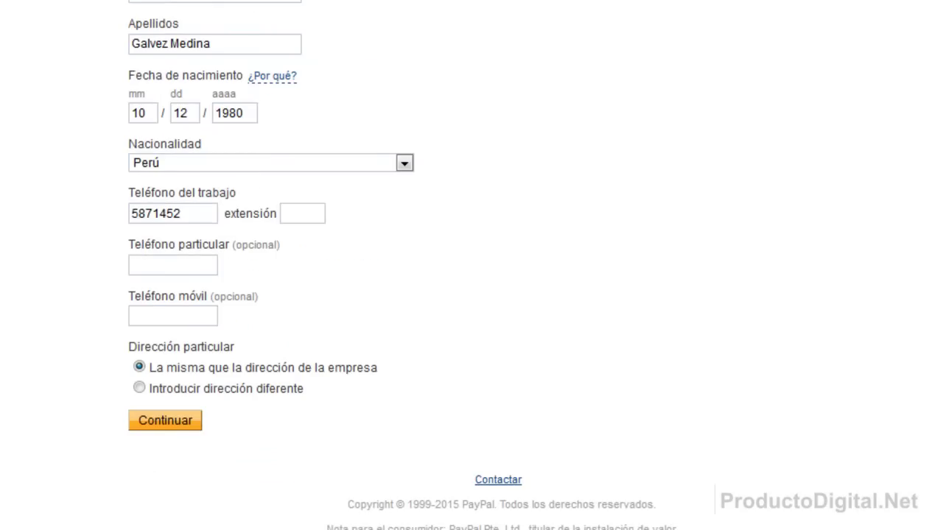
Continue to step 2, the account login form
{"action": "scroll", "coordinate": [472, 265], "scroll_direction": "up", "scroll_amount": 5}
{"action": "scroll", "coordinate": [471, 266], "scroll_direction": "down", "scroll_amount": 3}
{"action": "scroll", "coordinate": [752, 314], "scroll_direction": "down", "scroll_amount": 3}
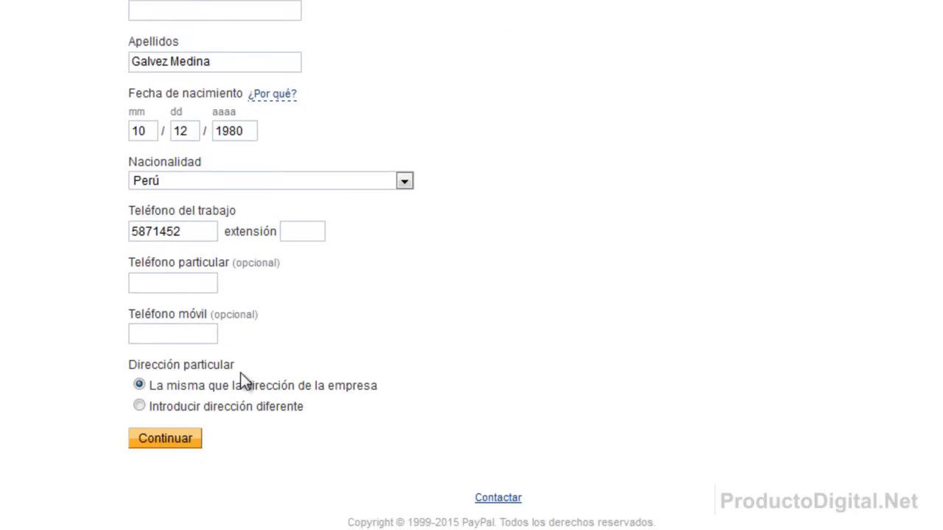
{"action": "scroll", "coordinate": [426, 171], "scroll_direction": "up", "scroll_amount": 5}
{"action": "scroll", "coordinate": [356, 286], "scroll_direction": "down", "scroll_amount": 3}
{"action": "scroll", "coordinate": [356, 287], "scroll_direction": "down", "scroll_amount": 1}
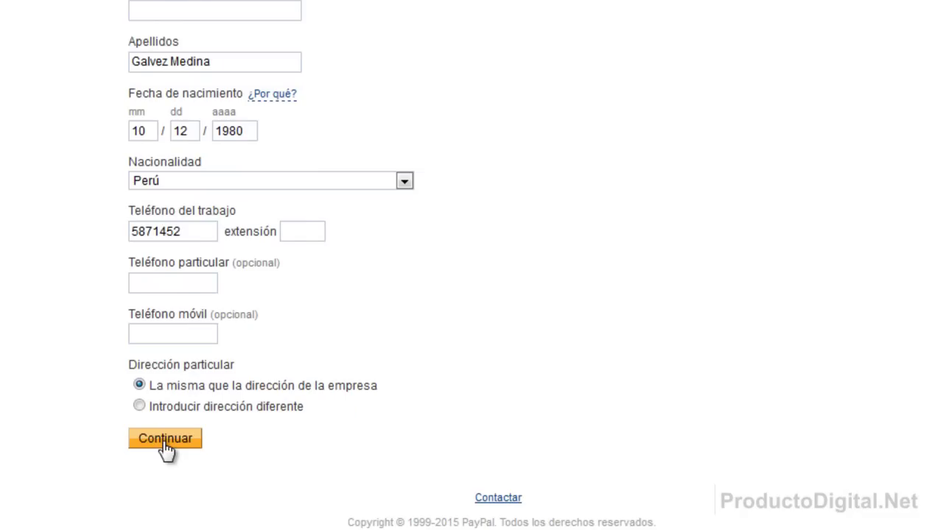
{"action": "left_click", "coordinate": [163, 441]}
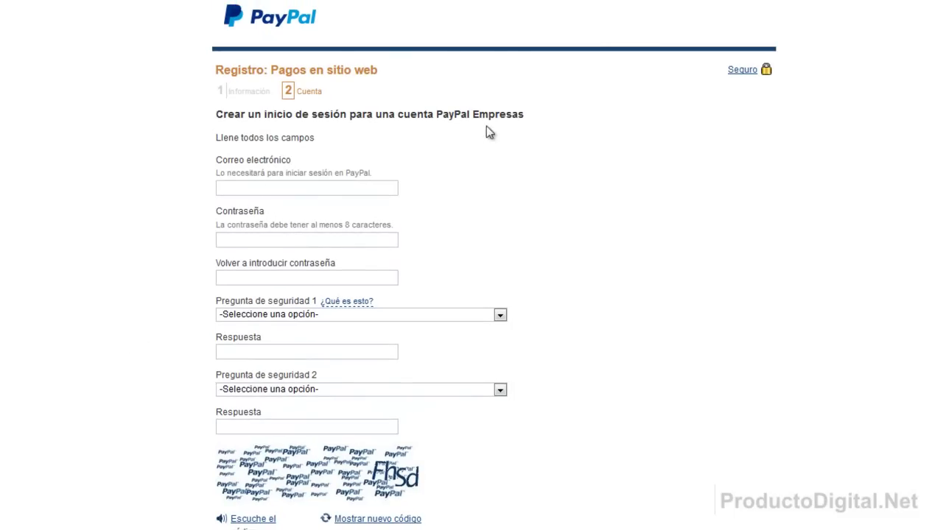
Enter the owner's login e-mail address in Correo electrónico
{"action": "left_click", "coordinate": [254, 185]}
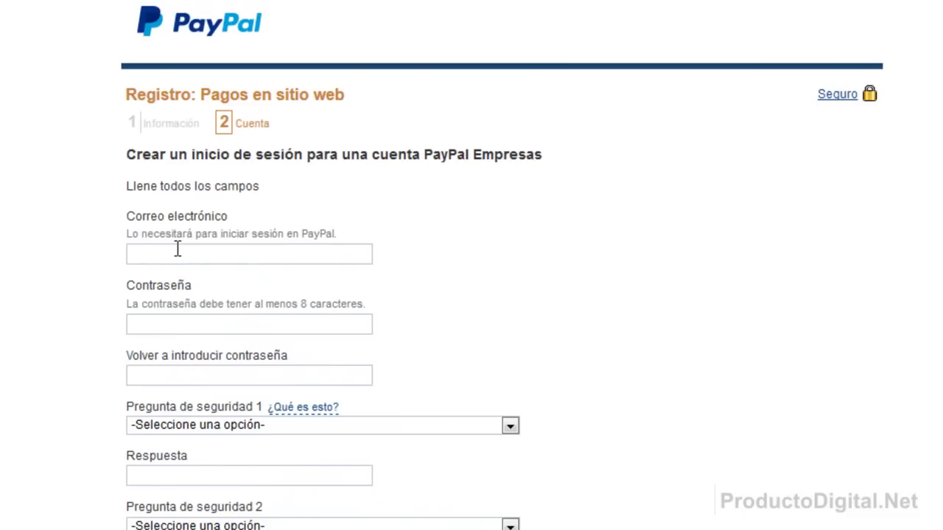
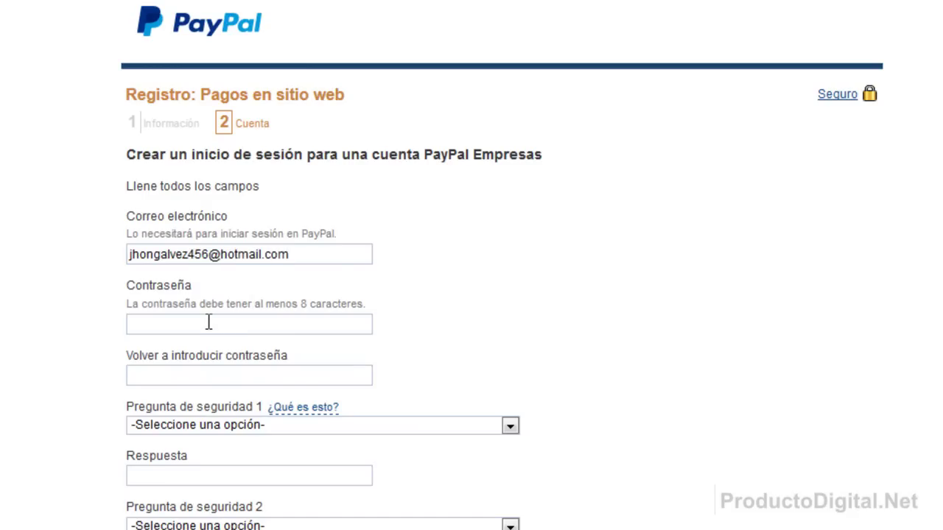
{"action": "left_click", "coordinate": [209, 322]}
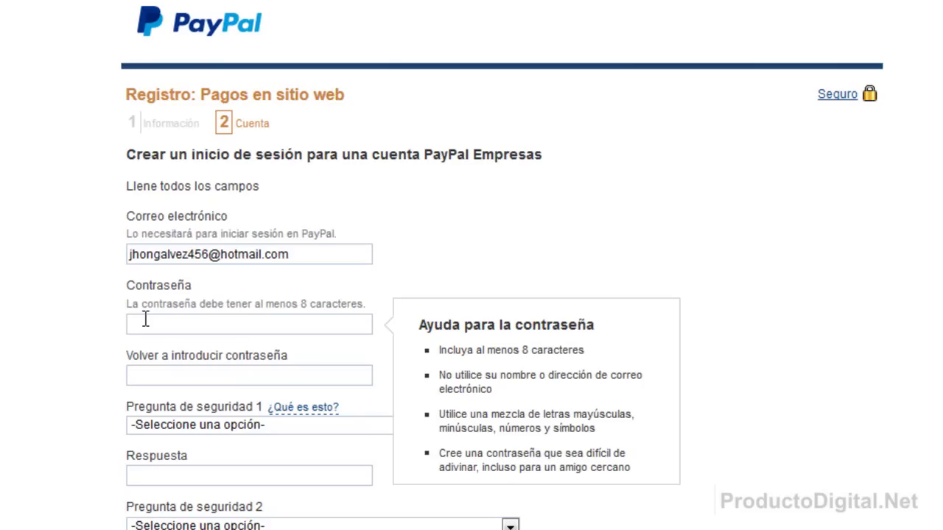
Enter the account password and confirm it, reaching a Segura strength rating
{"action": "type", "text": "••••••••"}
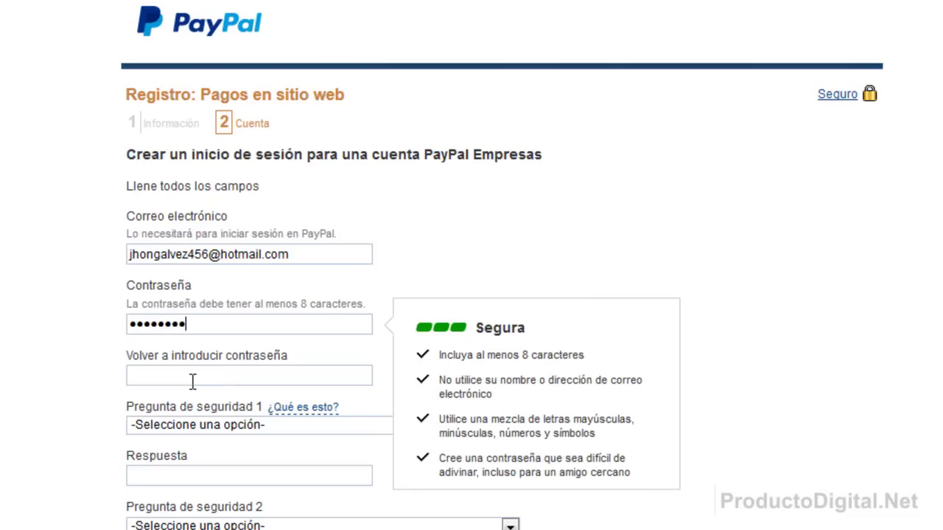
{"action": "left_click", "coordinate": [176, 374]}
{"action": "type", "text": "••••••••"}
{"action": "left_click", "coordinate": [285, 429]}
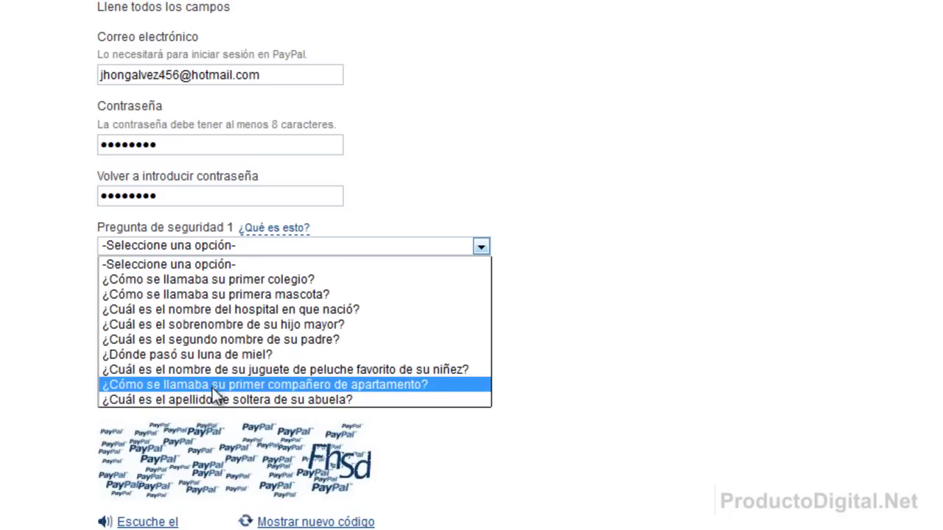
Answer '¿Dónde pasó su luna de miel?' as question 1, then choose and answer question 2
{"action": "left_click", "coordinate": [213, 359]}
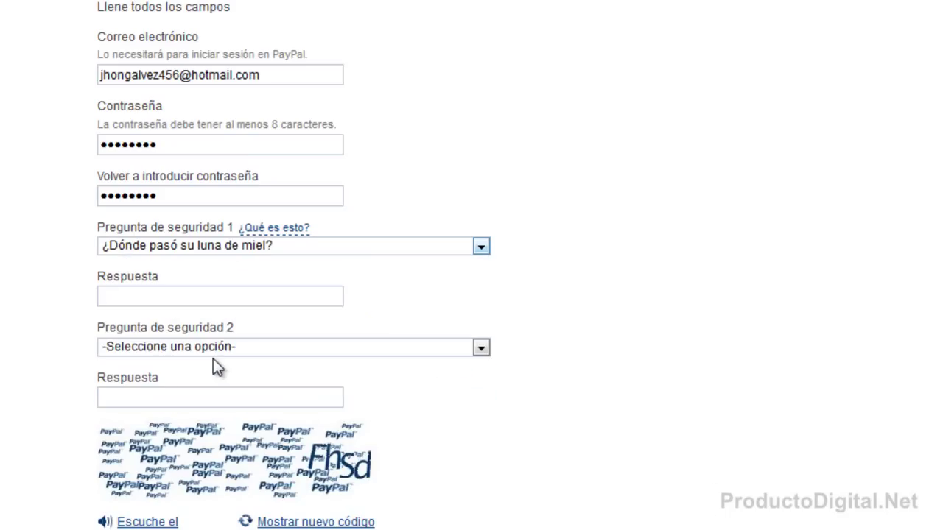
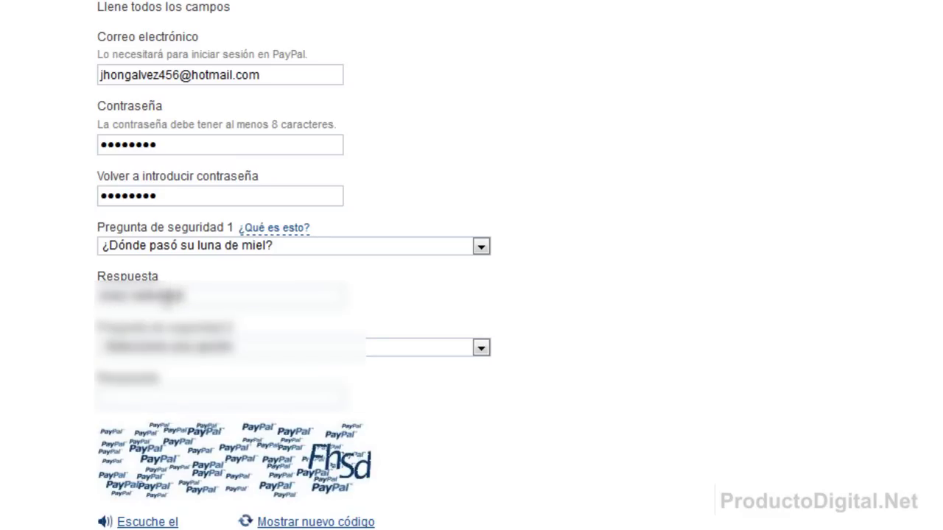
{"action": "left_click", "coordinate": [248, 352]}
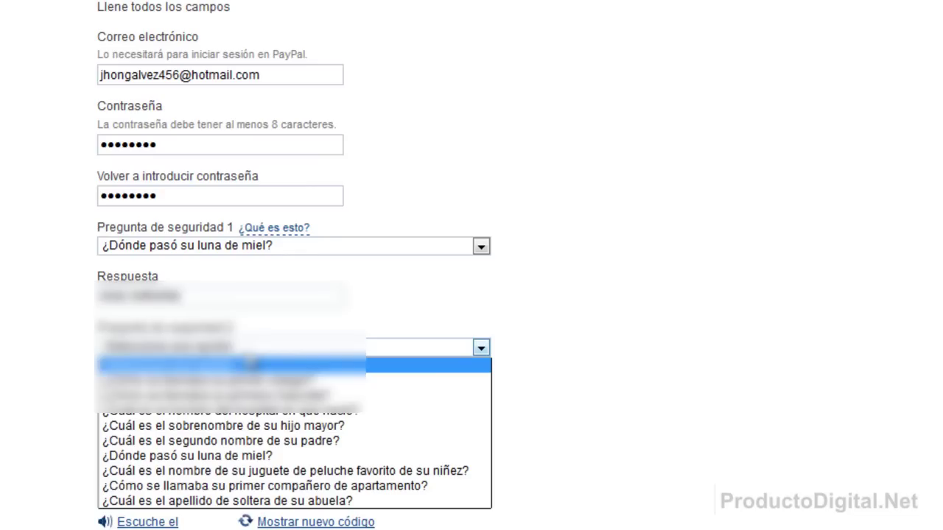
{"action": "left_click", "coordinate": [258, 382]}
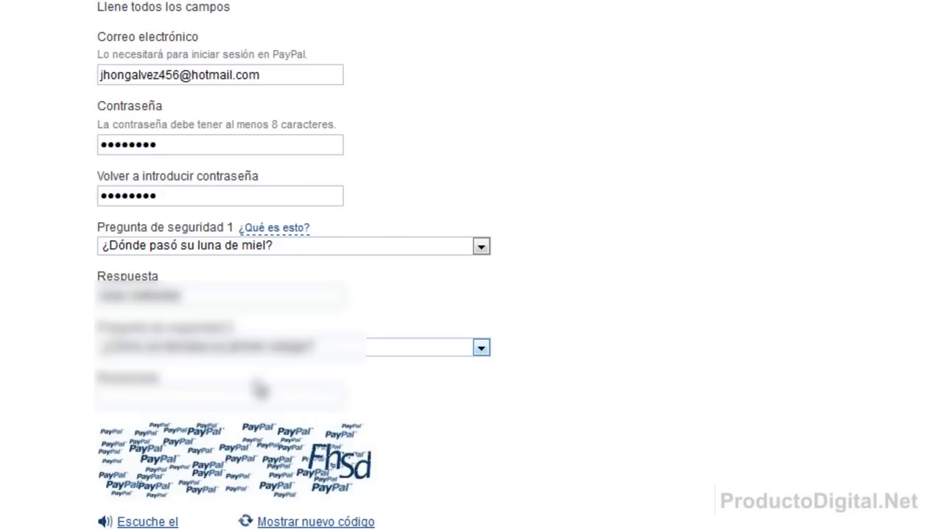
{"action": "left_click", "coordinate": [481, 349]}
{"action": "left_click", "coordinate": [265, 396]}
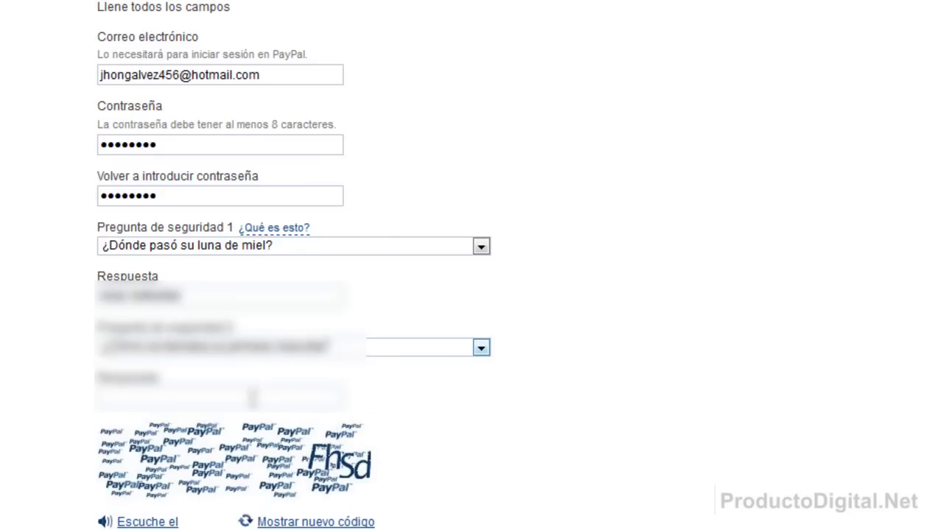
{"action": "left_click", "coordinate": [180, 397]}
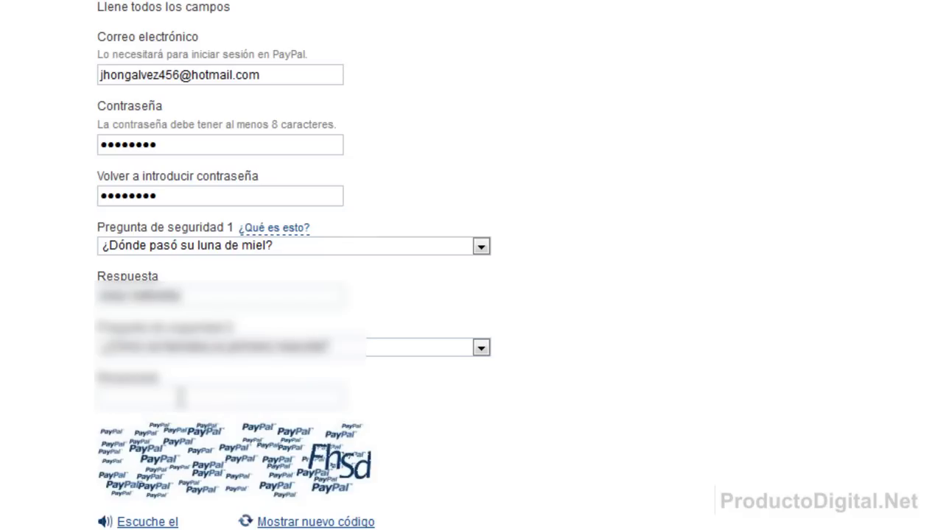
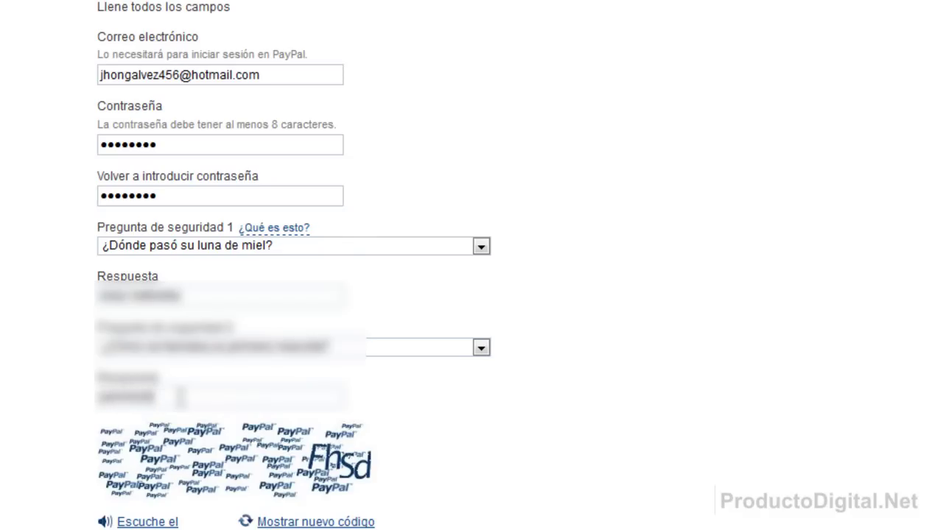
{"action": "scroll", "coordinate": [528, 402], "scroll_direction": "down", "scroll_amount": 3}
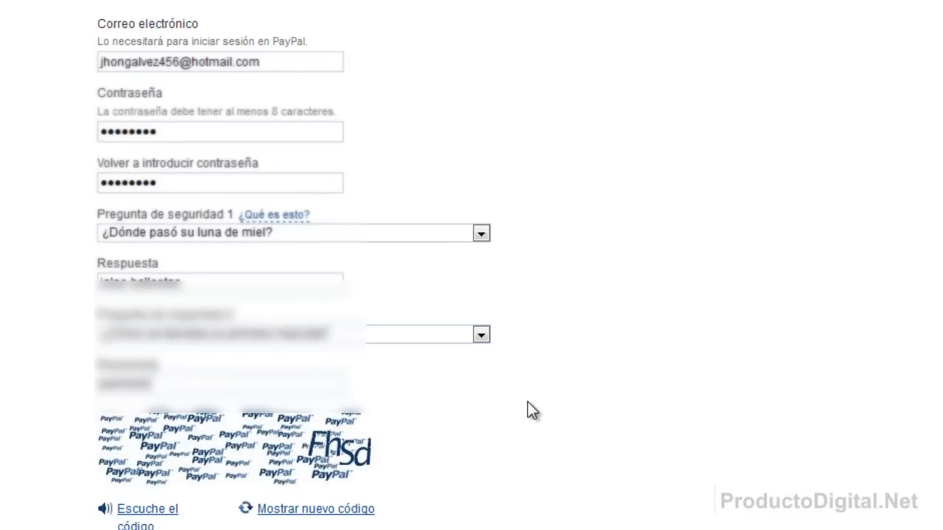
Enter the displayed captcha code and accept the terms of use and privacy policy
{"action": "scroll", "coordinate": [527, 402], "scroll_direction": "down", "scroll_amount": 3}
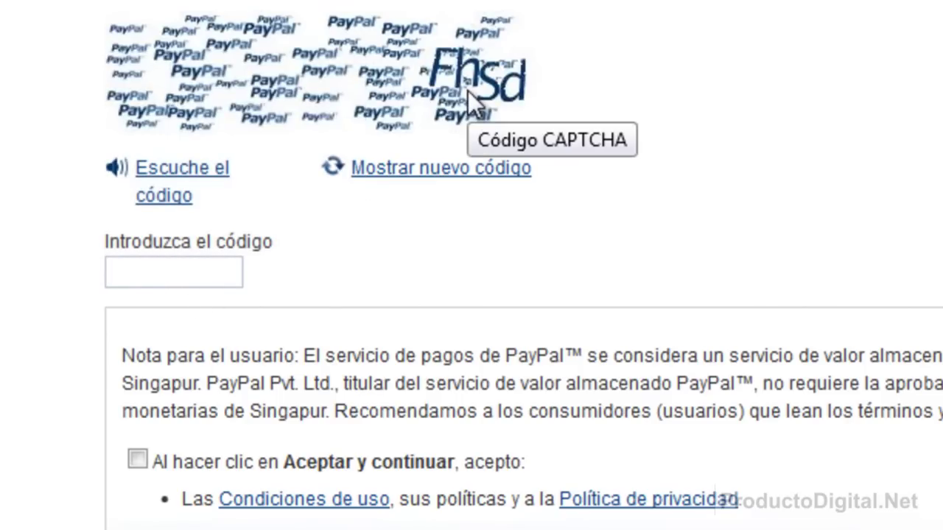
{"action": "type", "text": "fhsd"}
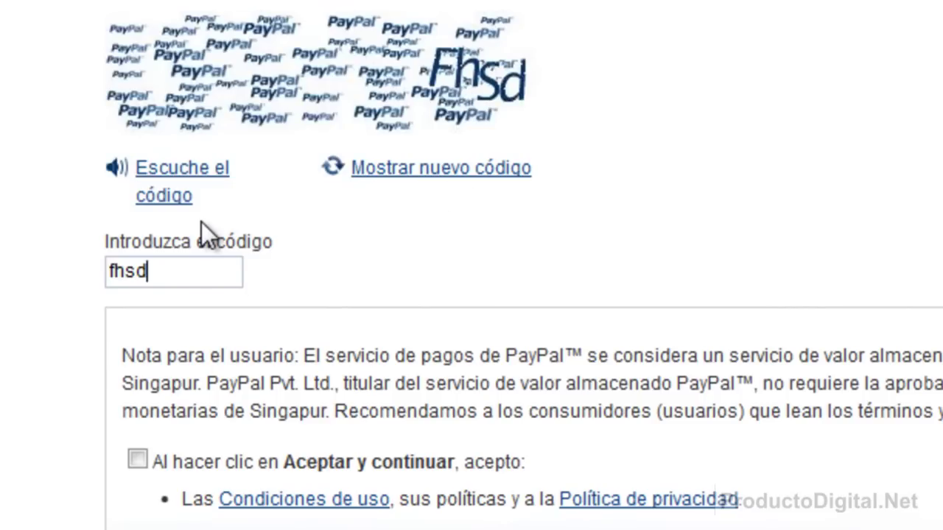
{"action": "left_click", "coordinate": [169, 176]}
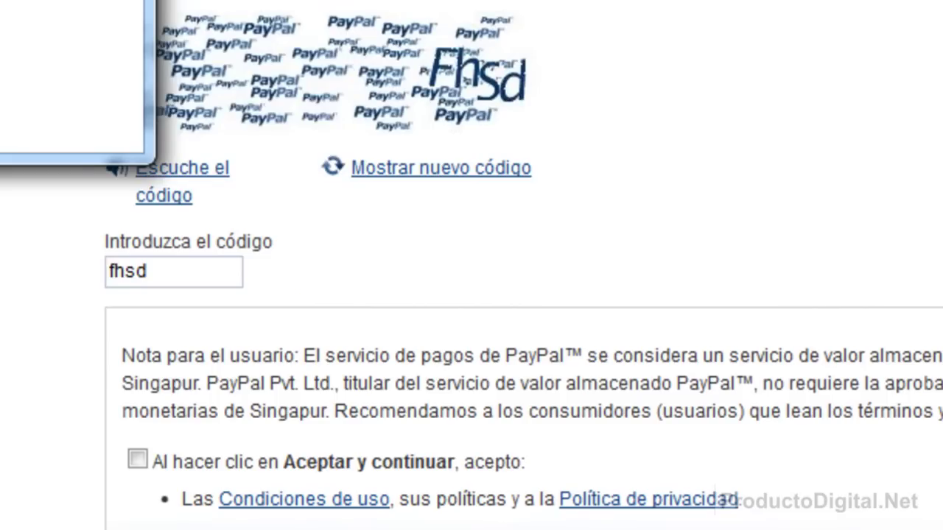
{"action": "key", "text": "Escape"}
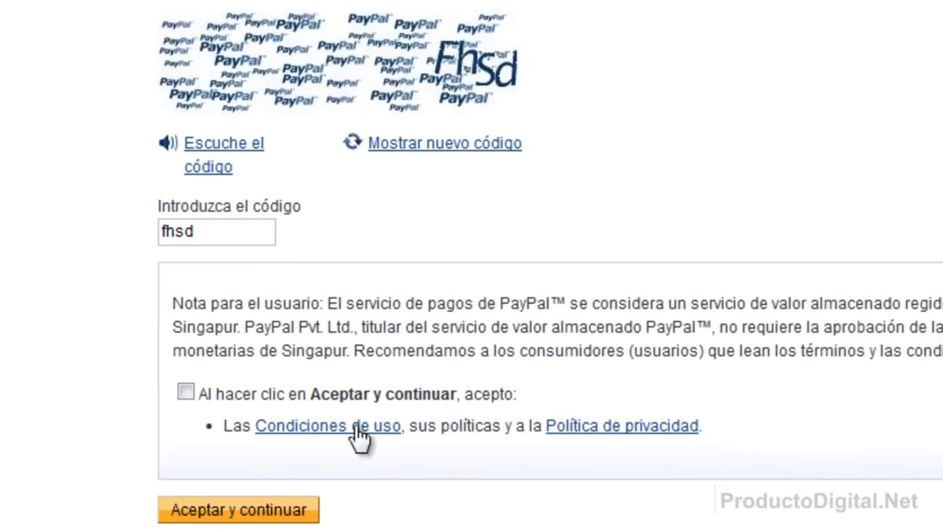
{"action": "left_click", "coordinate": [186, 394]}
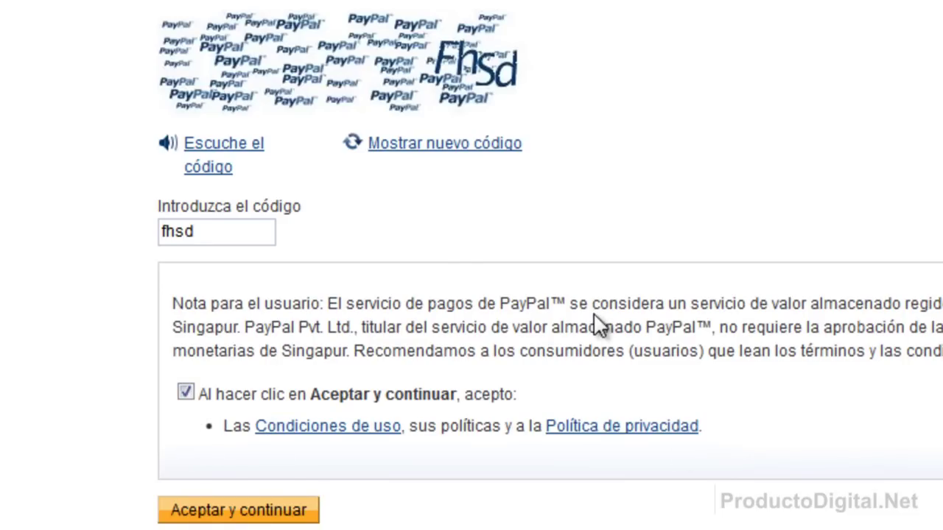
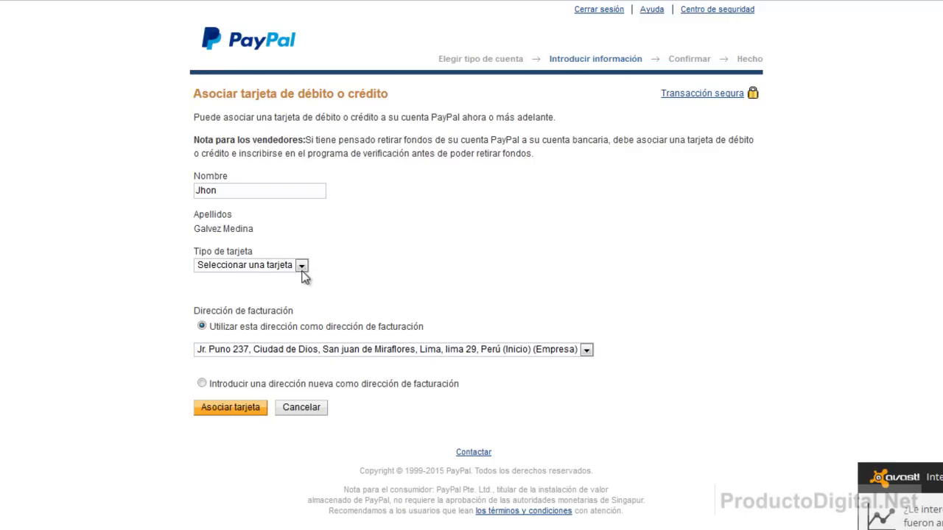
Set Tipo de tarjeta to Visa so the card fields appear
{"action": "left_click", "coordinate": [302, 266]}
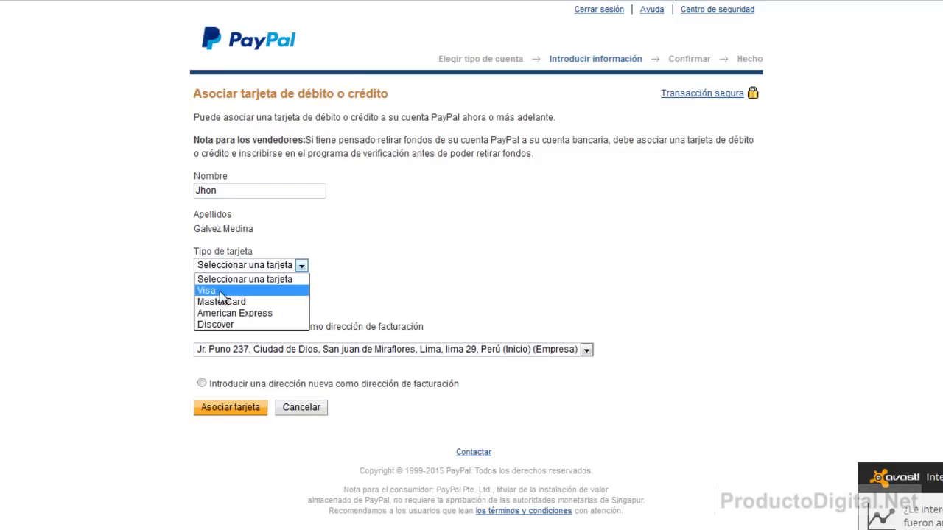
{"action": "left_click", "coordinate": [436, 271]}
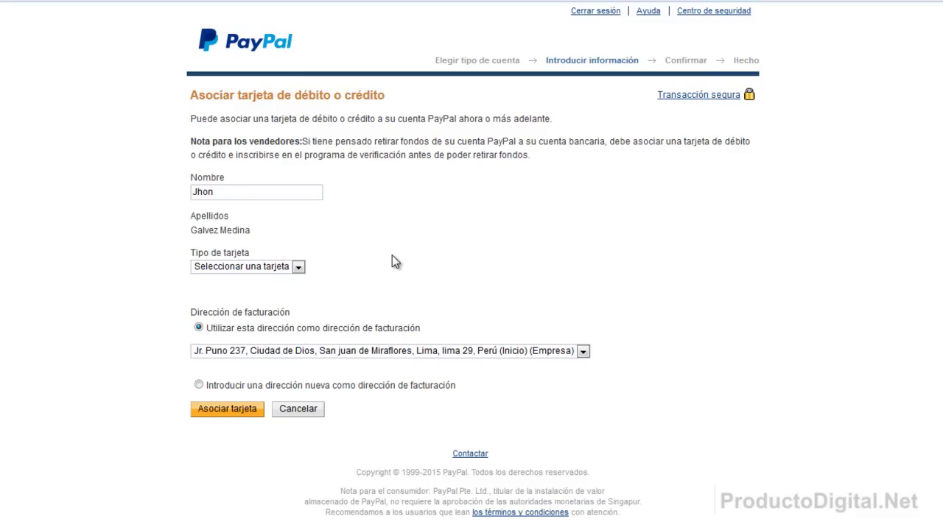
{"action": "left_click", "coordinate": [299, 269]}
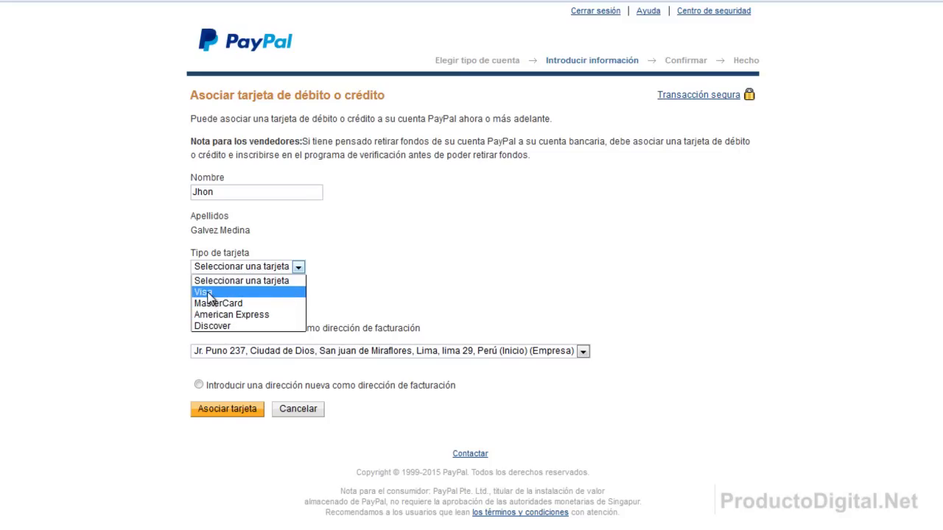
{"action": "left_click", "coordinate": [207, 294]}
Bring up the sample Interbank Visa card image in Windows Photo Viewer for reference
{"action": "left_click", "coordinate": [238, 309]}
{"action": "mouse_move", "coordinate": [221, 529]}
{"action": "left_click", "coordinate": [306, 509]}
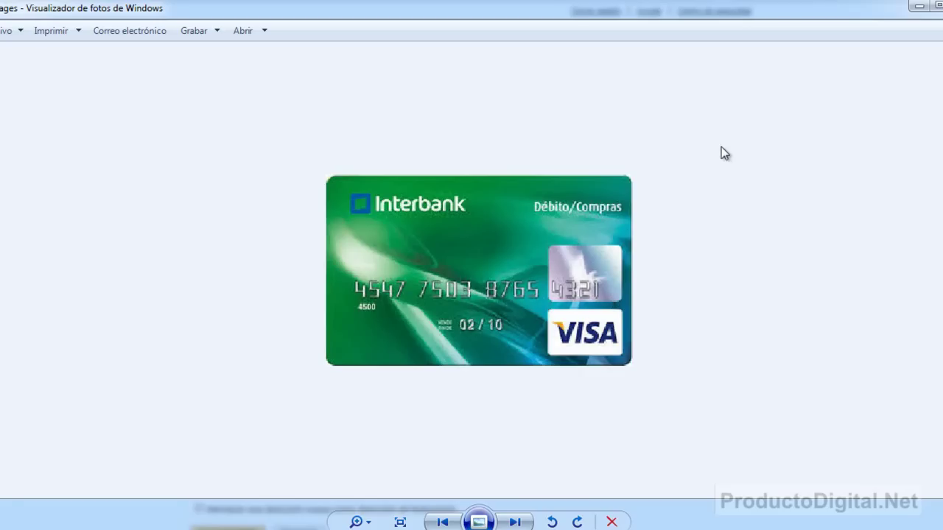
{"action": "left_click", "coordinate": [919, 6]}
{"action": "left_click", "coordinate": [251, 306]}
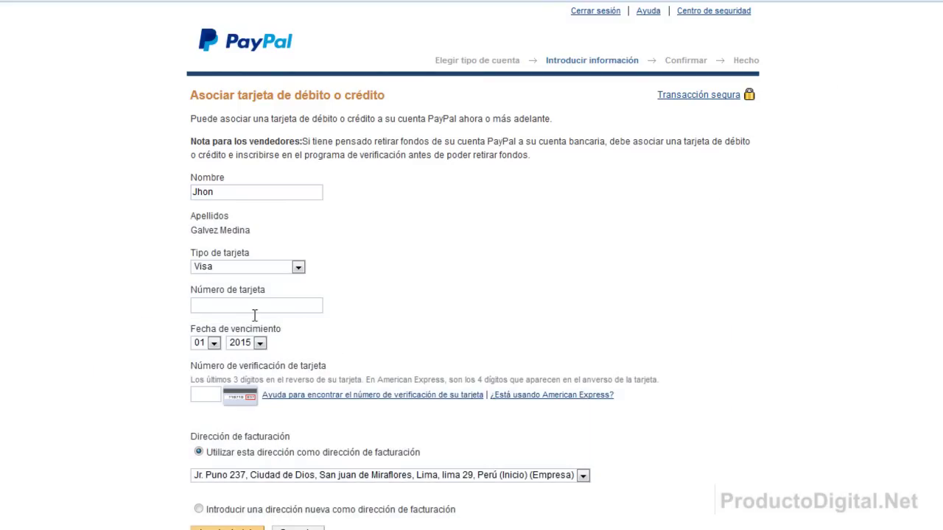
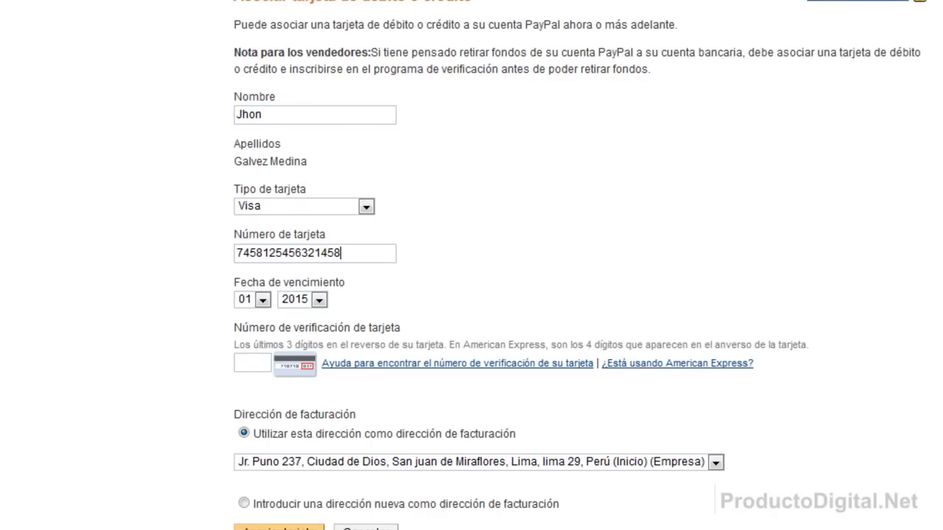
{"action": "left_click", "coordinate": [374, 501]}
Set the card expiry date to 03 / 2018, then close the card image
{"action": "left_click", "coordinate": [263, 301]}
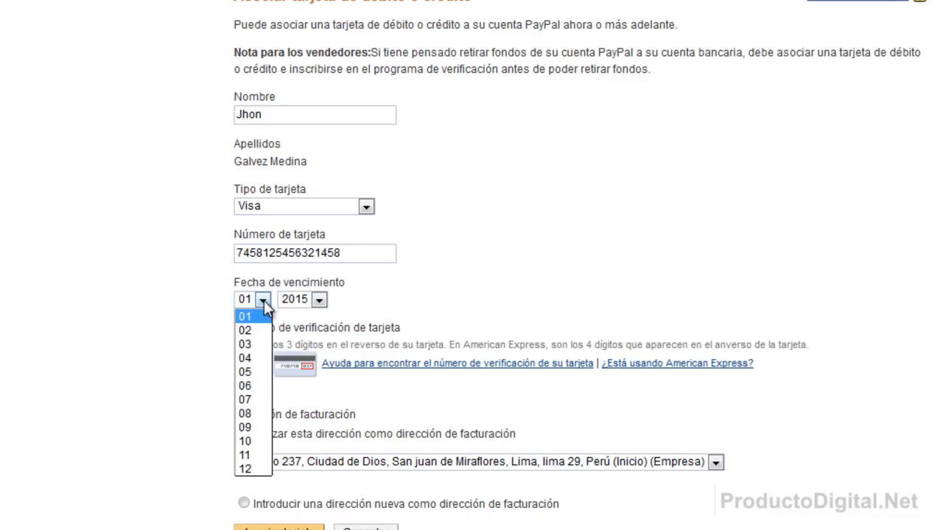
{"action": "left_click", "coordinate": [247, 344]}
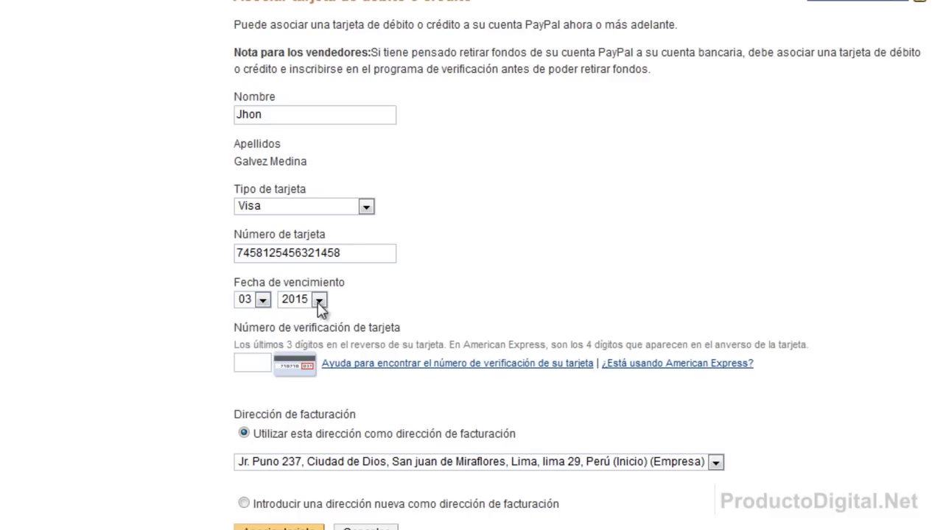
{"action": "left_click", "coordinate": [318, 300]}
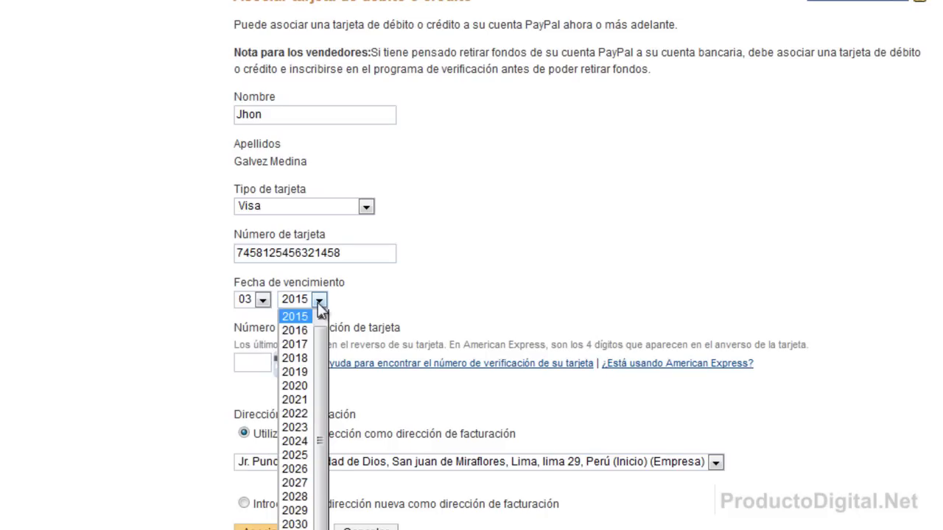
{"action": "left_click", "coordinate": [299, 362]}
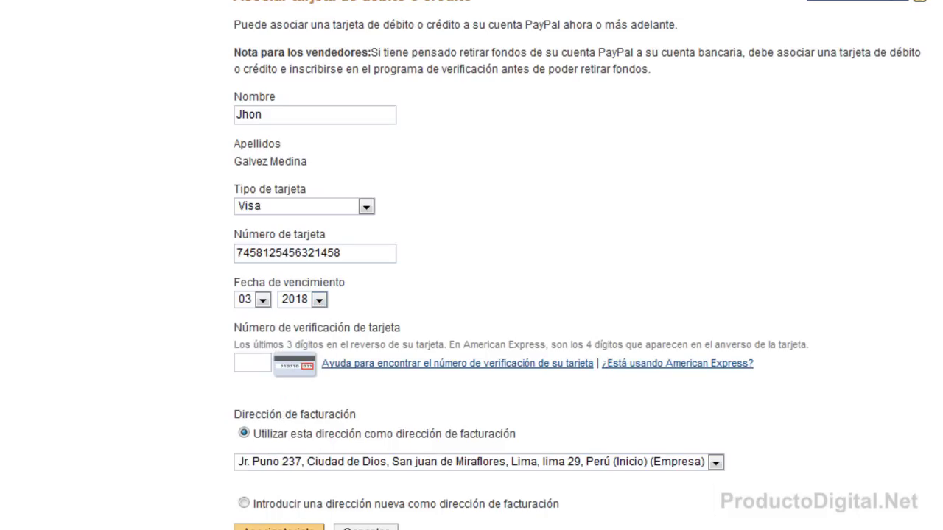
{"action": "left_click", "coordinate": [372, 501]}
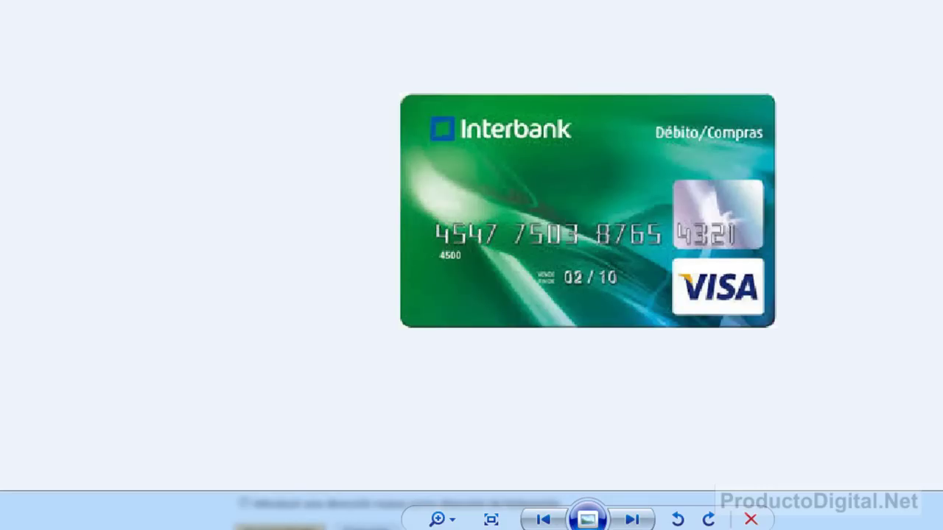
{"action": "key", "text": "alt+F4"}
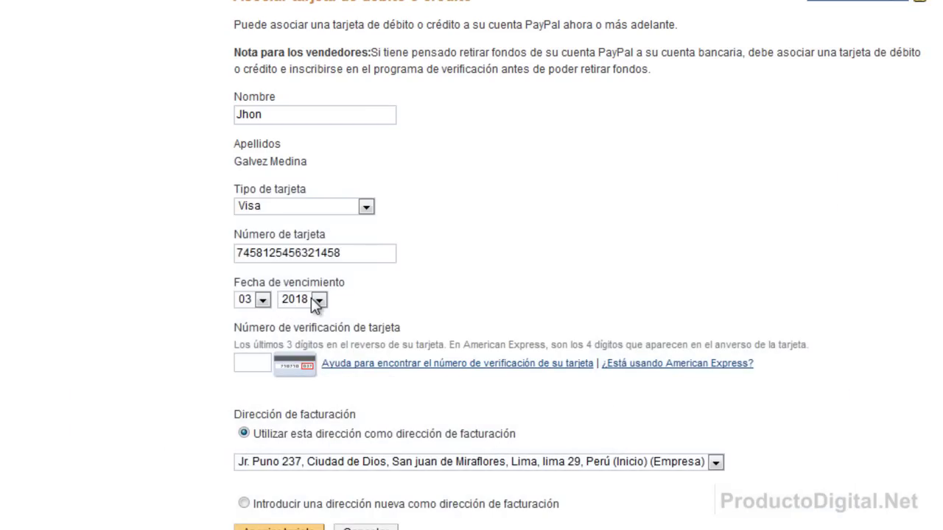
{"action": "left_click", "coordinate": [266, 362]}
{"action": "mouse_move", "coordinate": [273, 527]}
{"action": "left_click", "coordinate": [379, 509]}
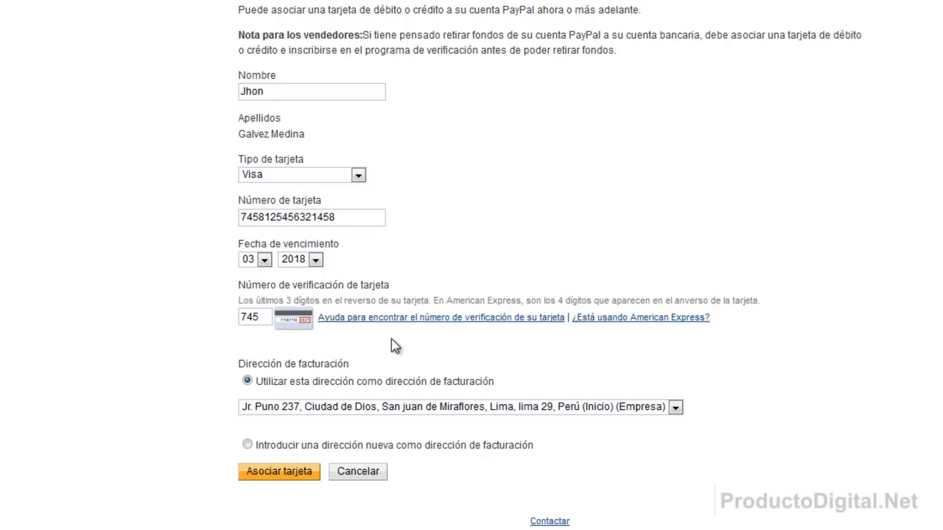
Reset Tipo de tarjeta to 'Seleccionar una tarjeta' and cancel linking a card
{"action": "left_click", "coordinate": [359, 175]}
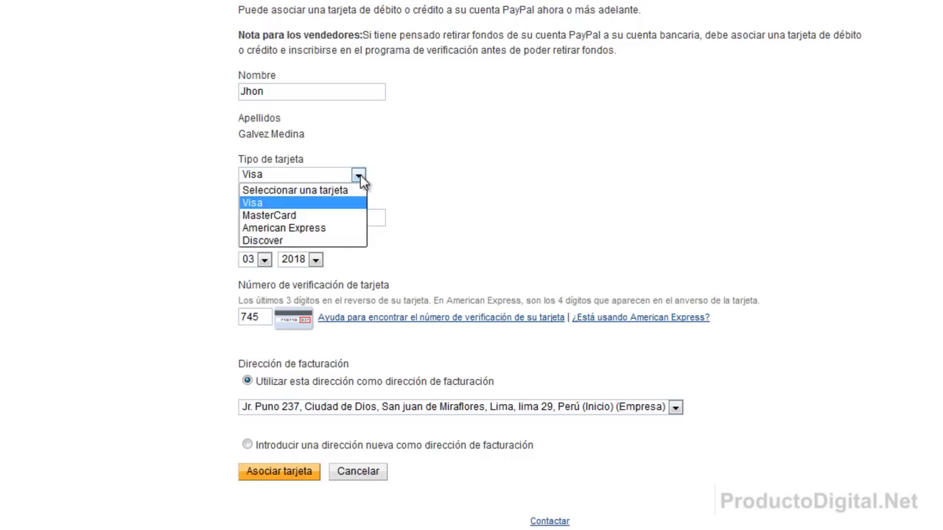
{"action": "left_click", "coordinate": [311, 192]}
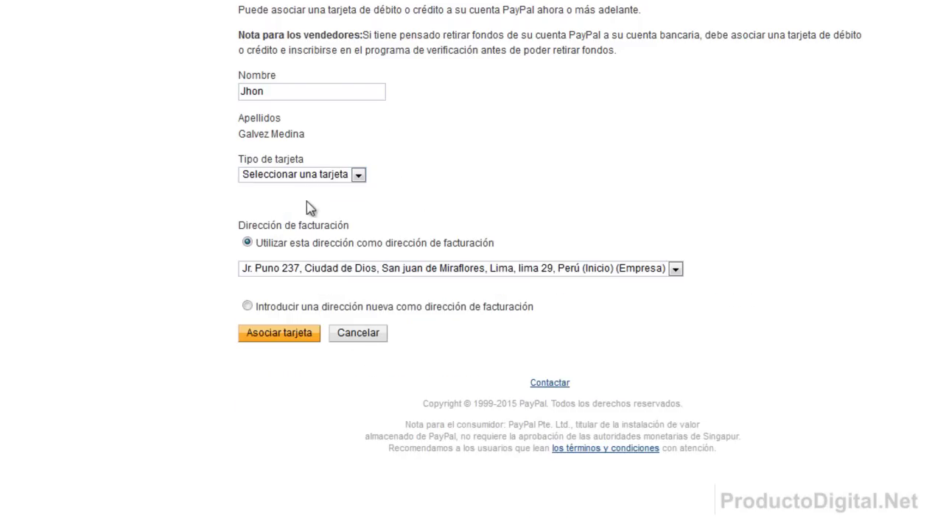
{"action": "left_click", "coordinate": [367, 339]}
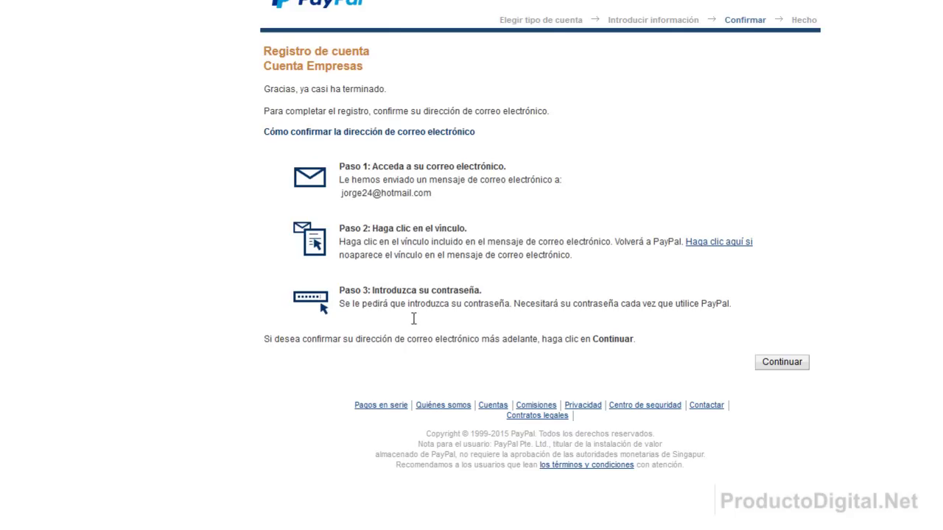
{"action": "key", "text": "alt+Tab"}
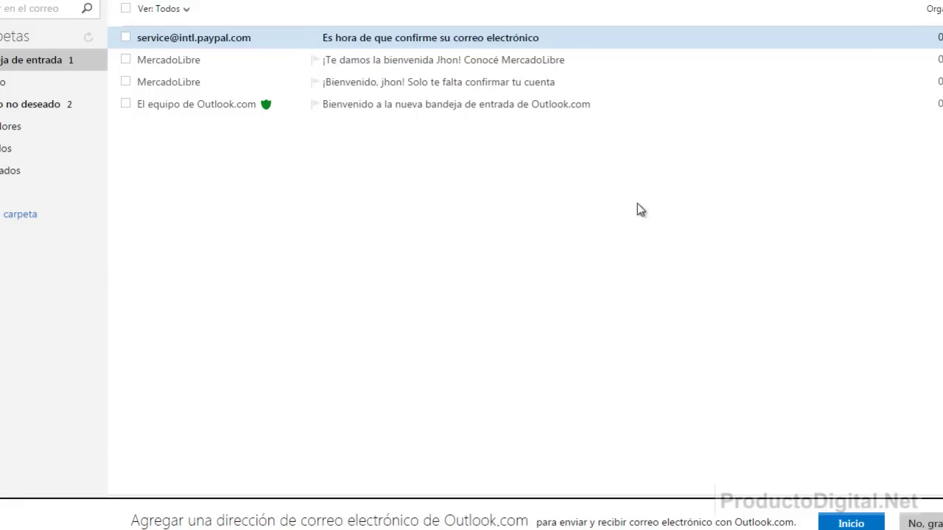
{"action": "left_click", "coordinate": [419, 46]}
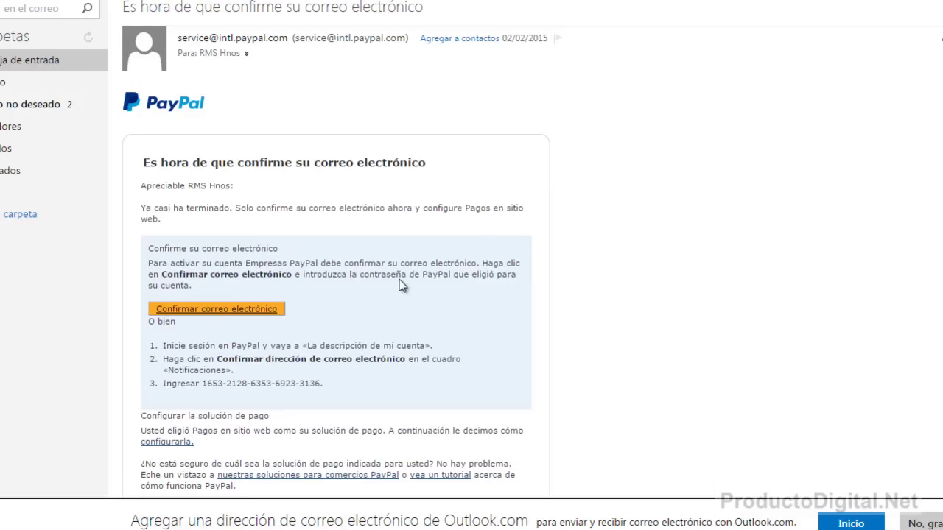
{"action": "left_click", "coordinate": [216, 310]}
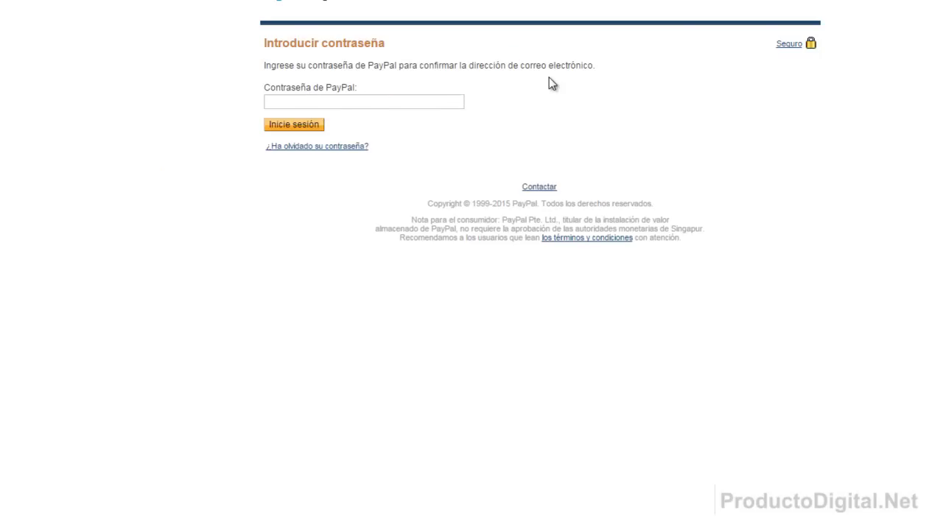
Sign in with the PayPal account password and go to the Mi cuenta overview
{"action": "left_click", "coordinate": [287, 101]}
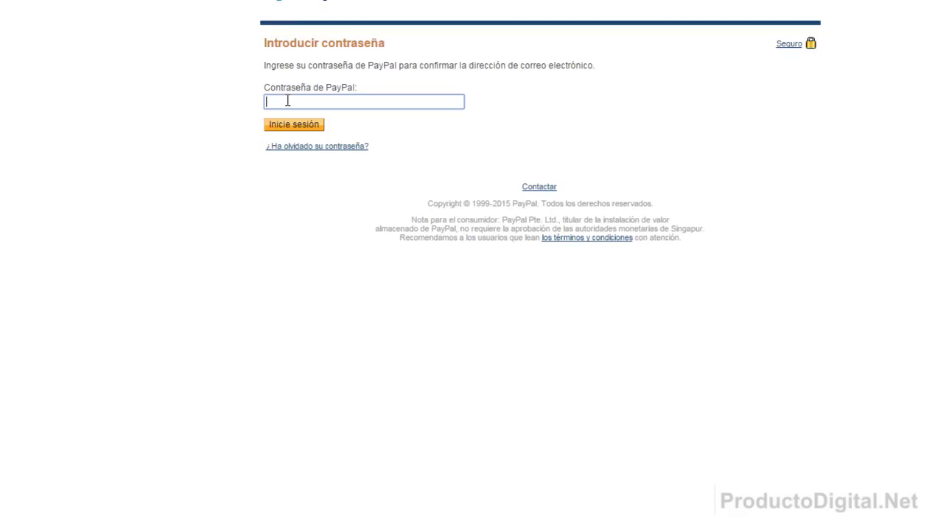
{"action": "key", "text": "ctrl+v"}
{"action": "left_click", "coordinate": [307, 127]}
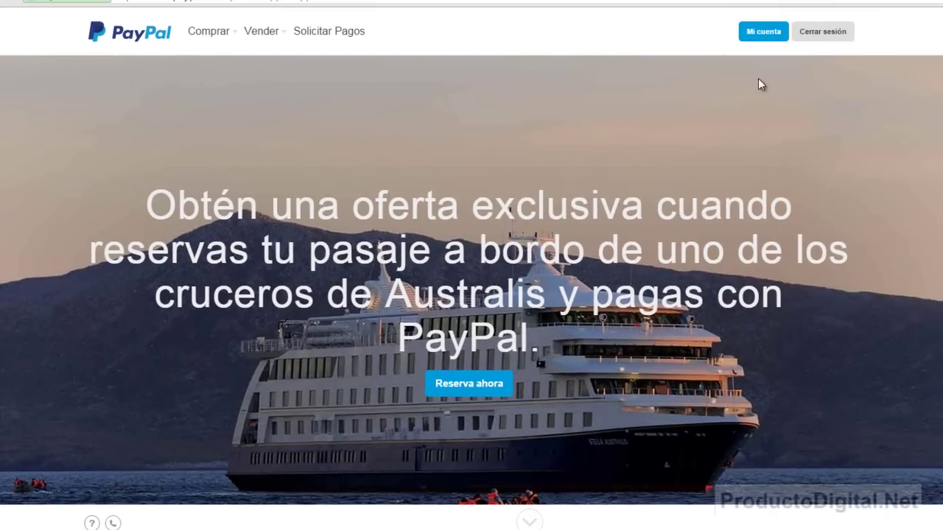
{"action": "left_click", "coordinate": [769, 34]}
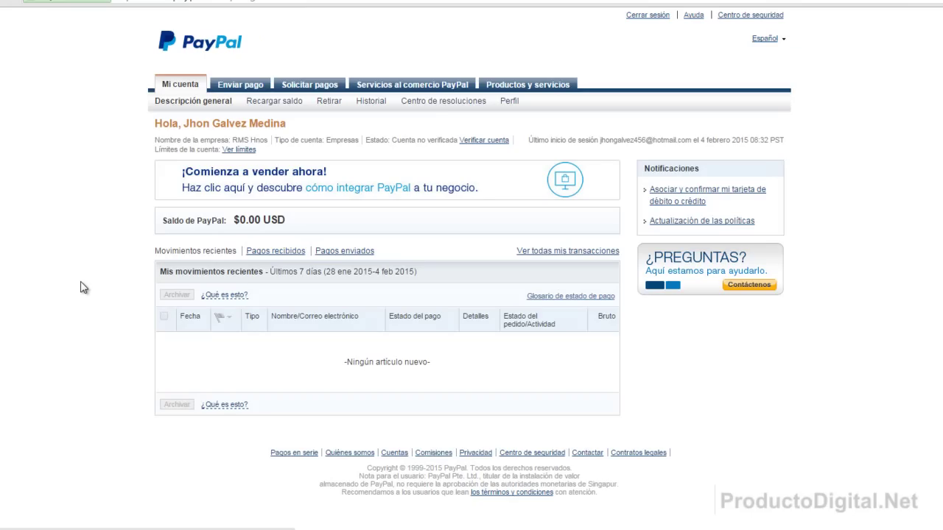